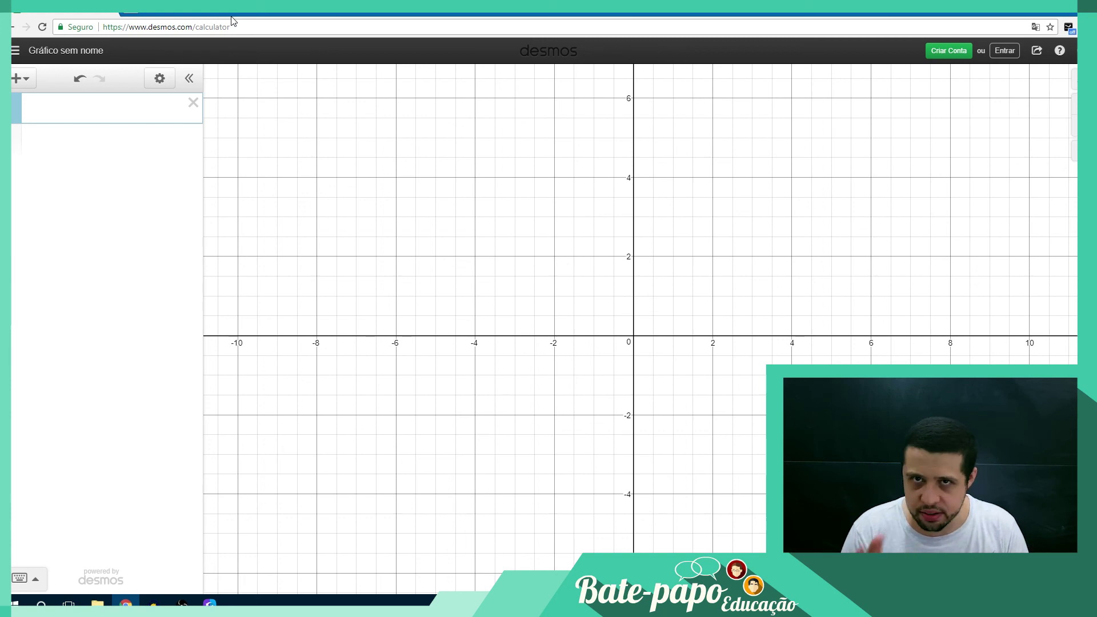
pyautogui.click(69, 118)
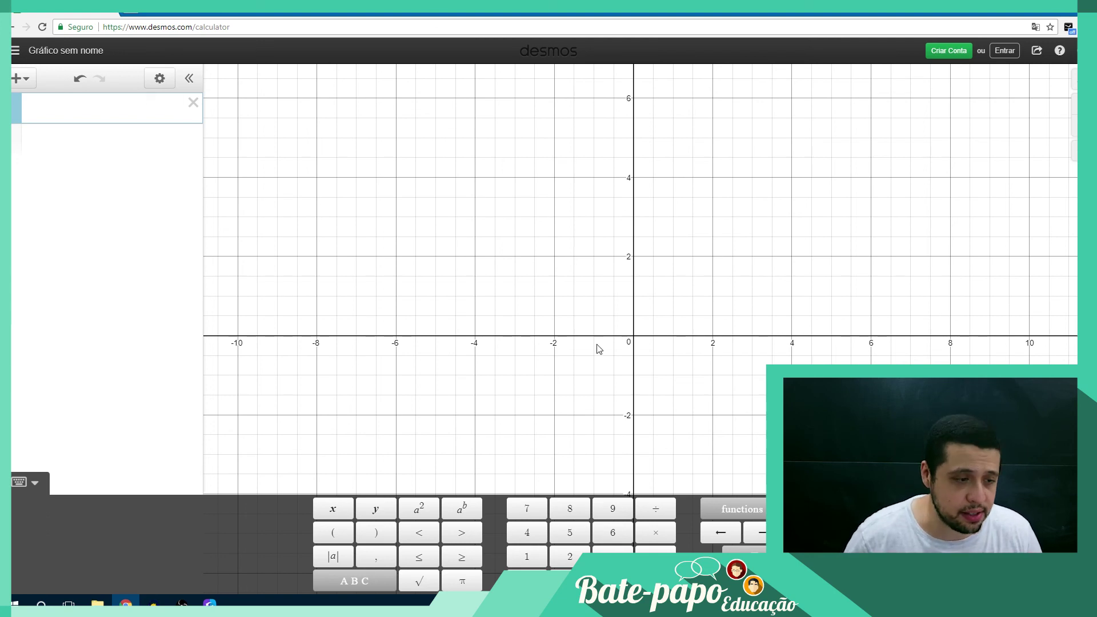
pyautogui.moveTo(709, 329)
pyautogui.mouseDown()
pyautogui.moveTo(653, 348)
pyautogui.moveTo(600, 286)
pyautogui.moveTo(677, 284)
pyautogui.moveTo(585, 326)
pyautogui.moveTo(756, 280)
pyautogui.moveTo(661, 305)
pyautogui.moveTo(713, 331)
pyautogui.mouseUp()
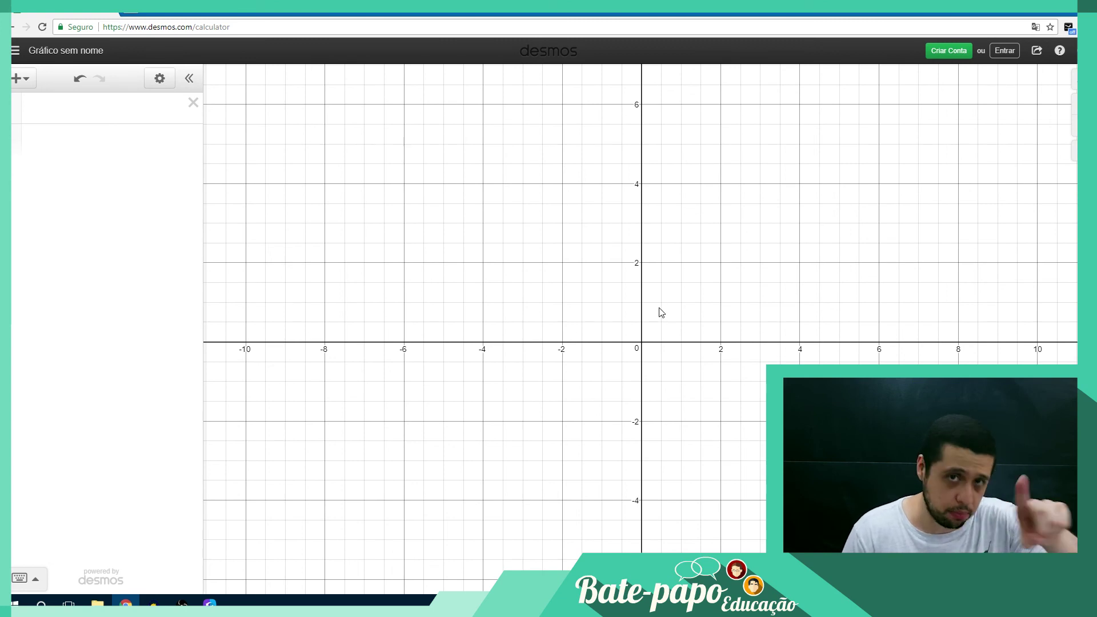
pyautogui.moveTo(655, 326)
pyautogui.mouseDown()
pyautogui.moveTo(571, 357)
pyautogui.moveTo(703, 379)
pyautogui.moveTo(646, 319)
pyautogui.mouseUp()
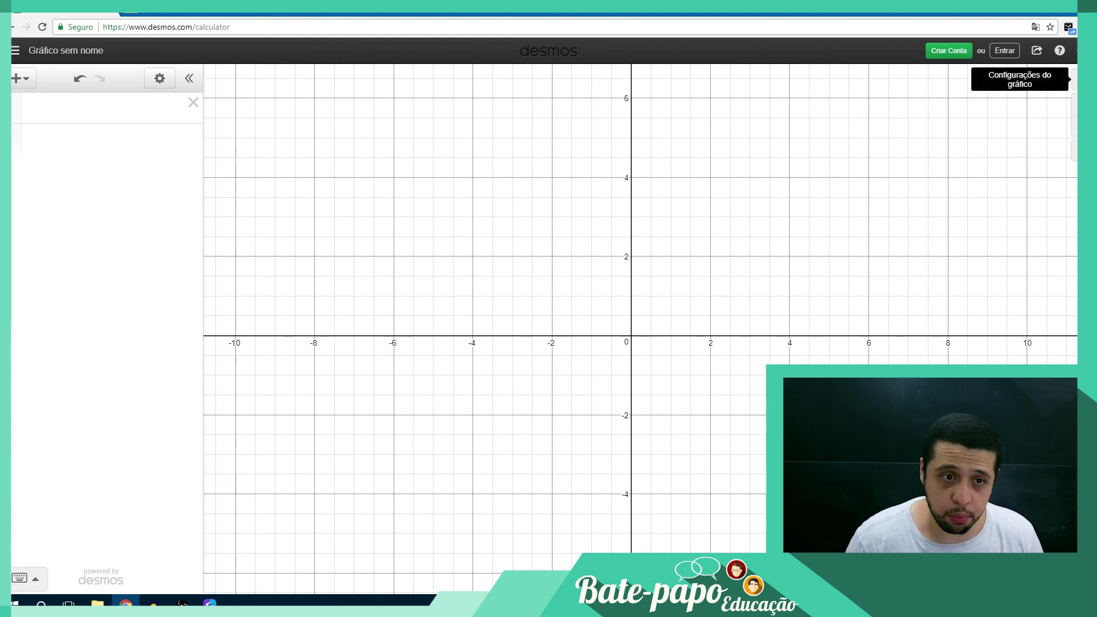
# Enable axis arrows in the graph settings and show them only at the positive ends of the axes
pyautogui.click(1072, 79)
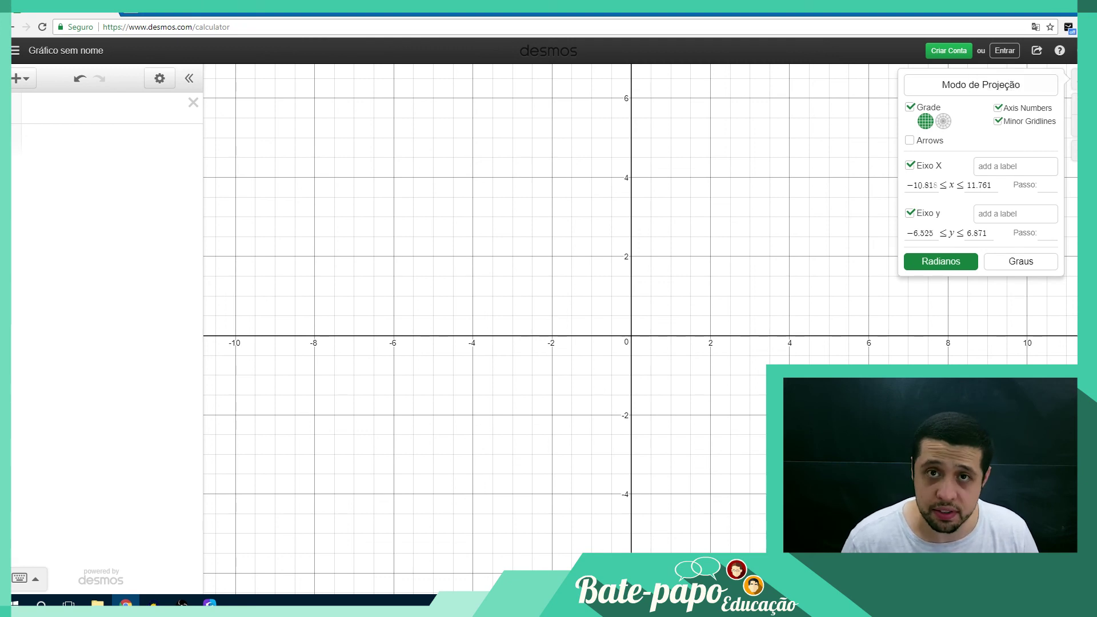
pyautogui.click(910, 141)
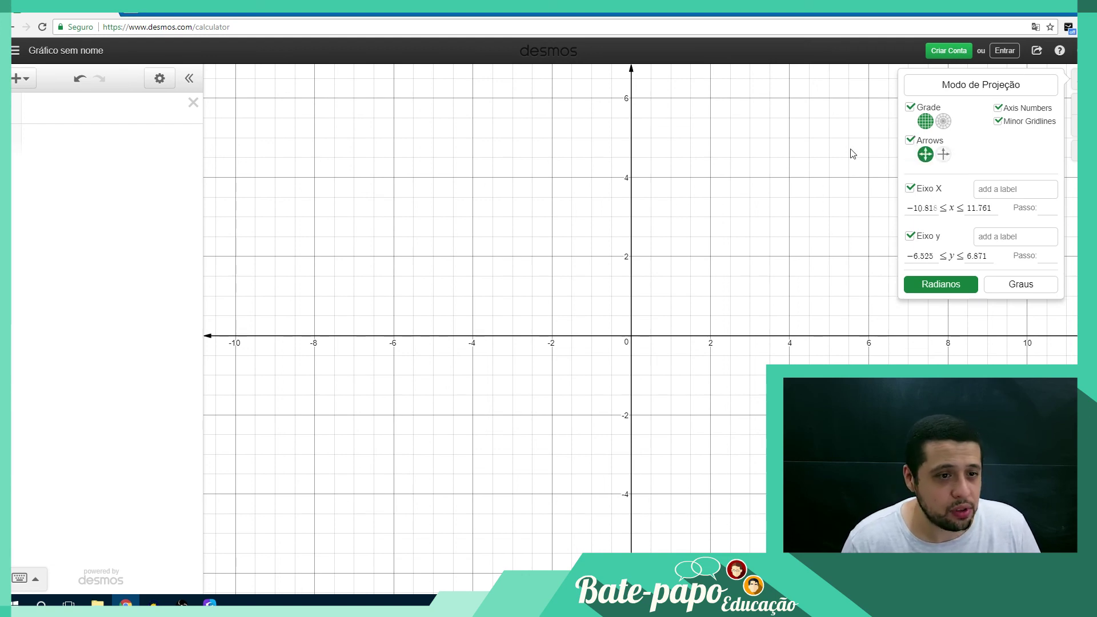
pyautogui.click(943, 152)
pyautogui.moveTo(834, 167); pyautogui.dragTo(769, 213)
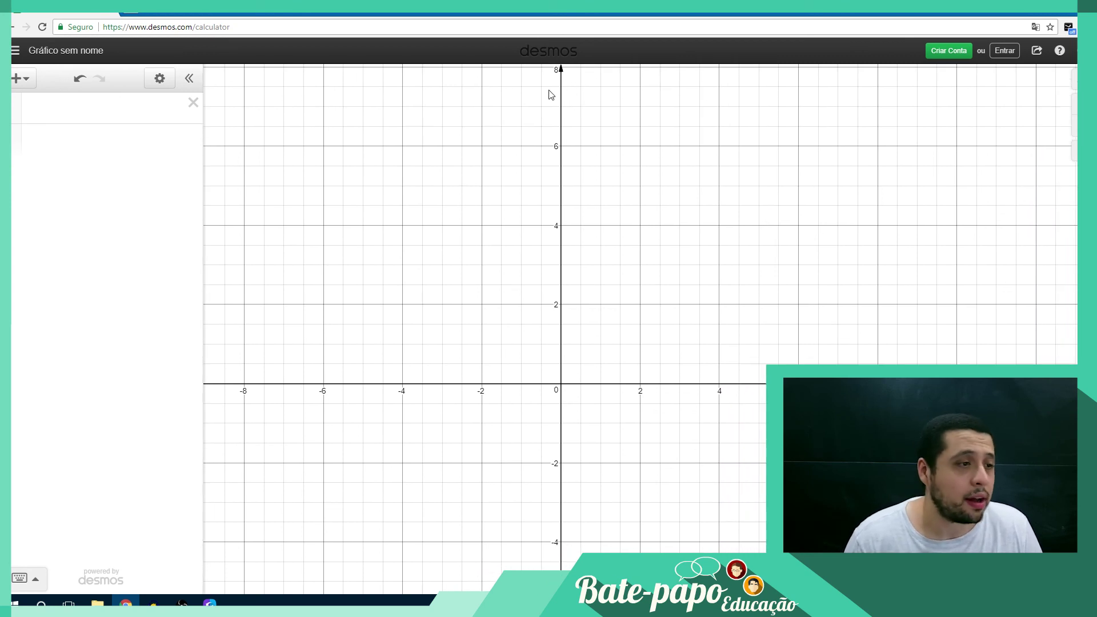
pyautogui.moveTo(650, 236); pyautogui.dragTo(676, 196)
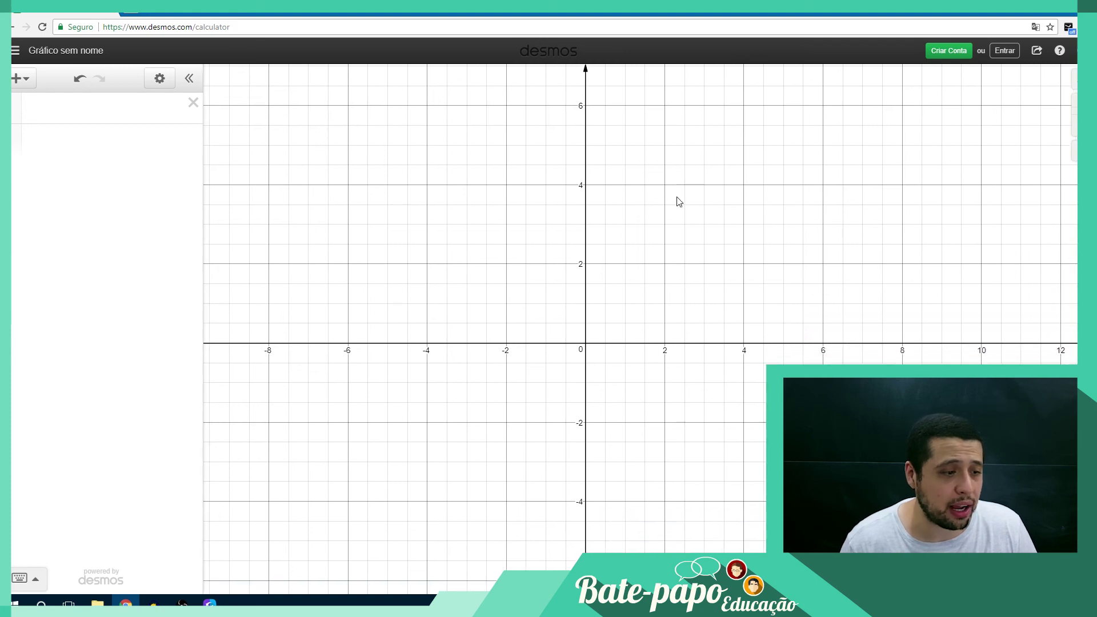
pyautogui.scroll(1, 655, 256)
pyautogui.scroll(-4, 656, 260)
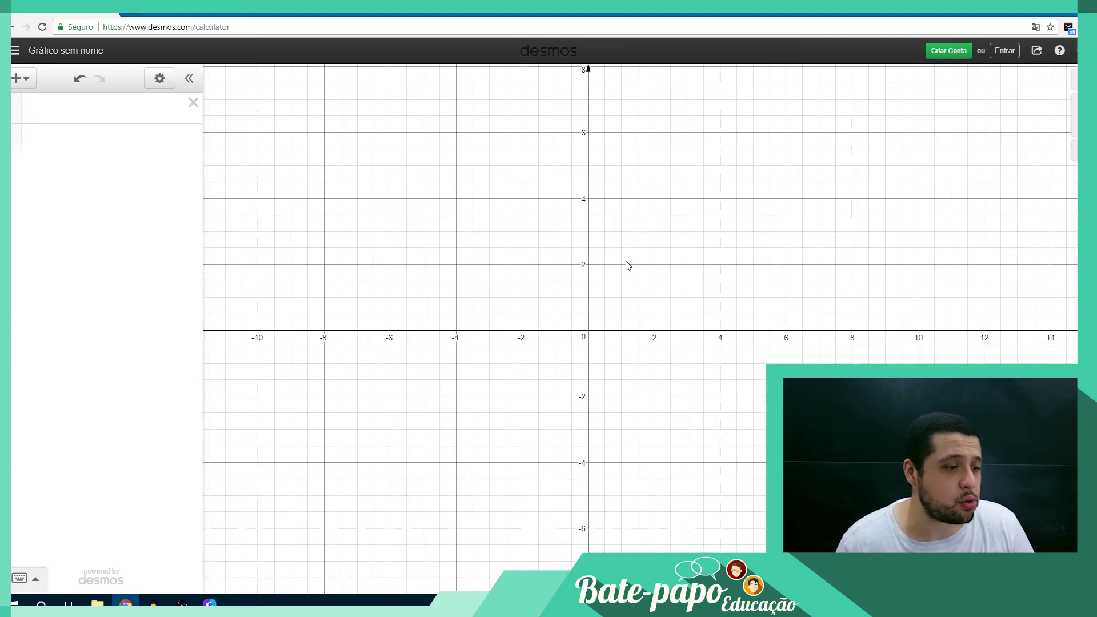
pyautogui.scroll(5, 626, 253)
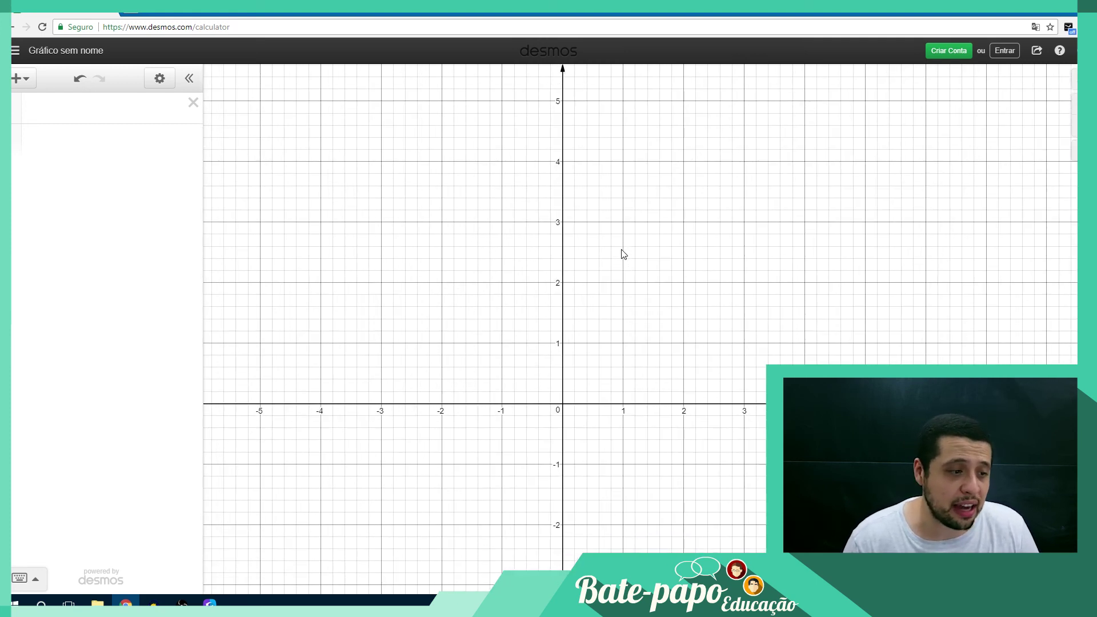
pyautogui.scroll(-2, 626, 245)
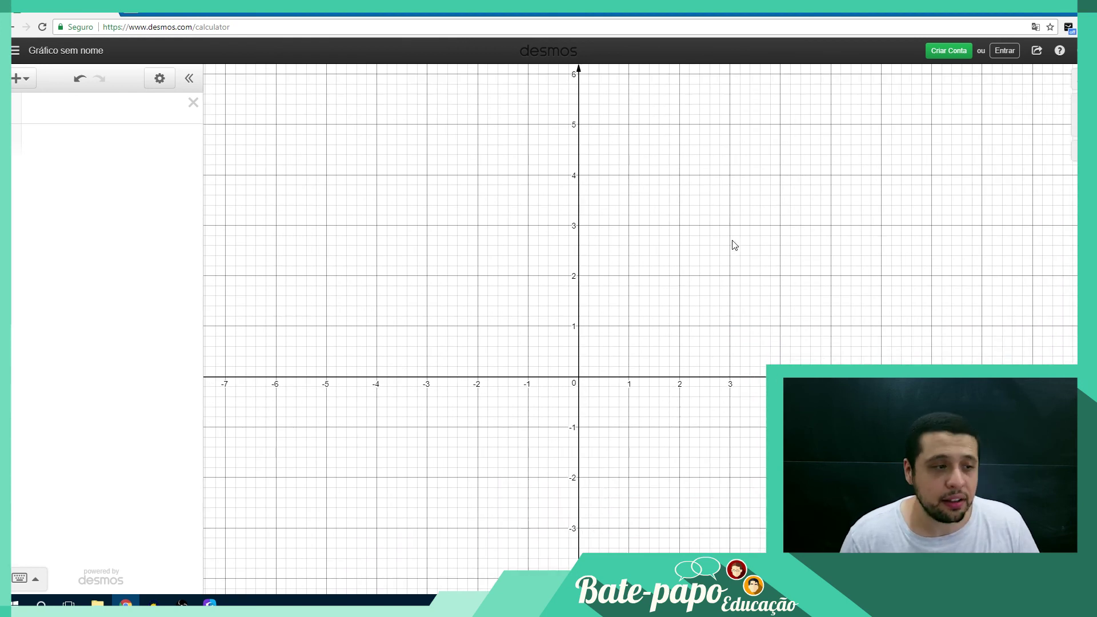
# Add a table to the expression list and enter its first row as x = 0, y = 8
pyautogui.moveTo(742, 242); pyautogui.dragTo(496, 355)
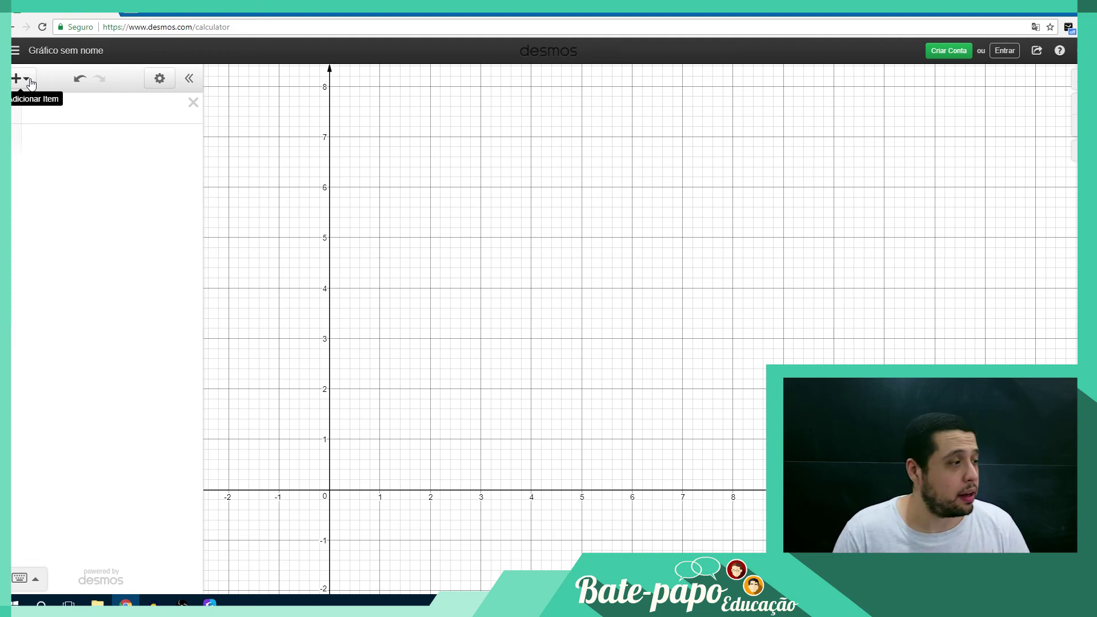
pyautogui.click(26, 79)
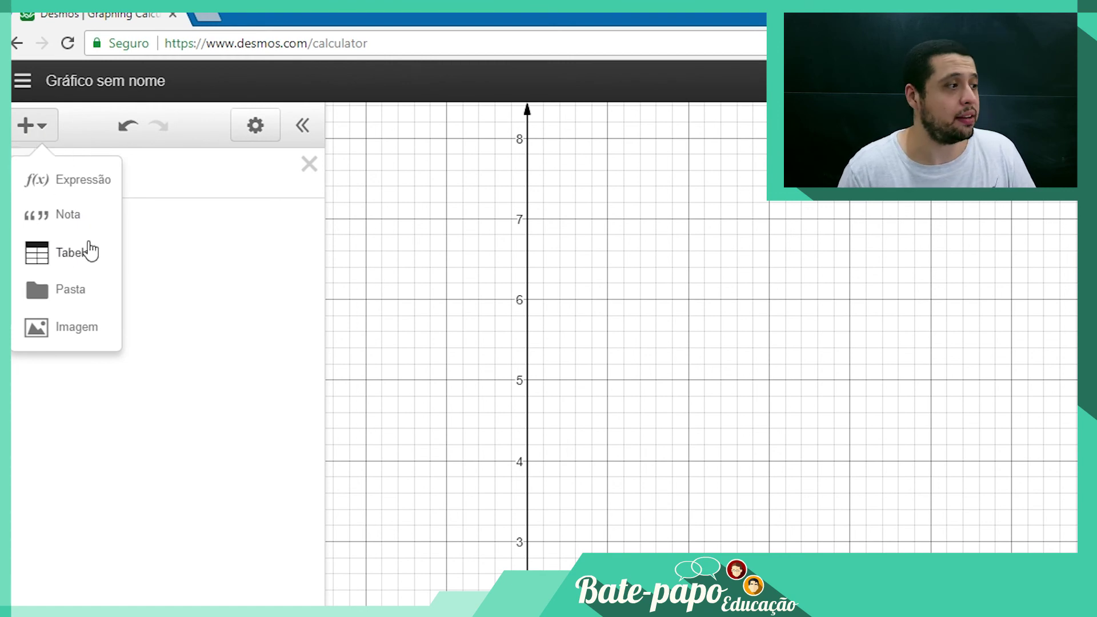
pyautogui.click(77, 256)
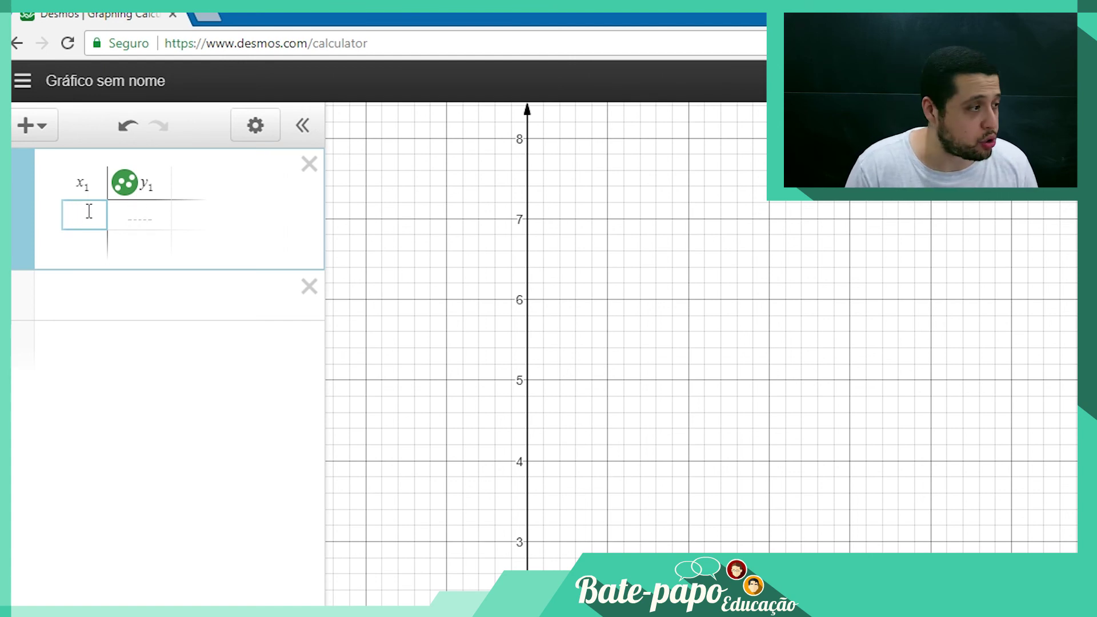
pyautogui.write('0')
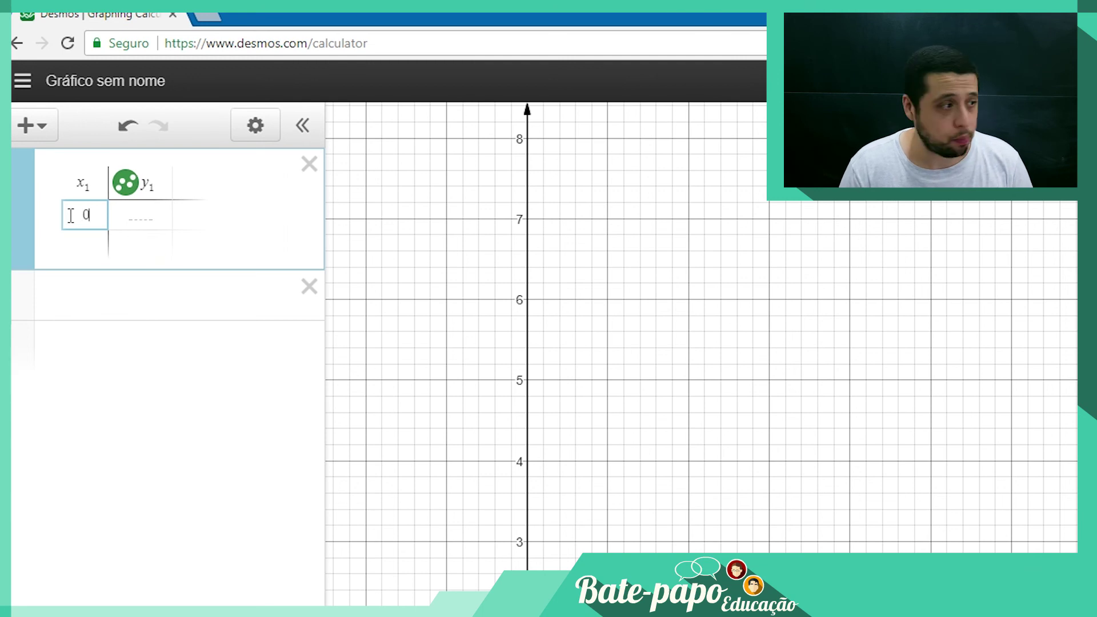
pyautogui.click(124, 220)
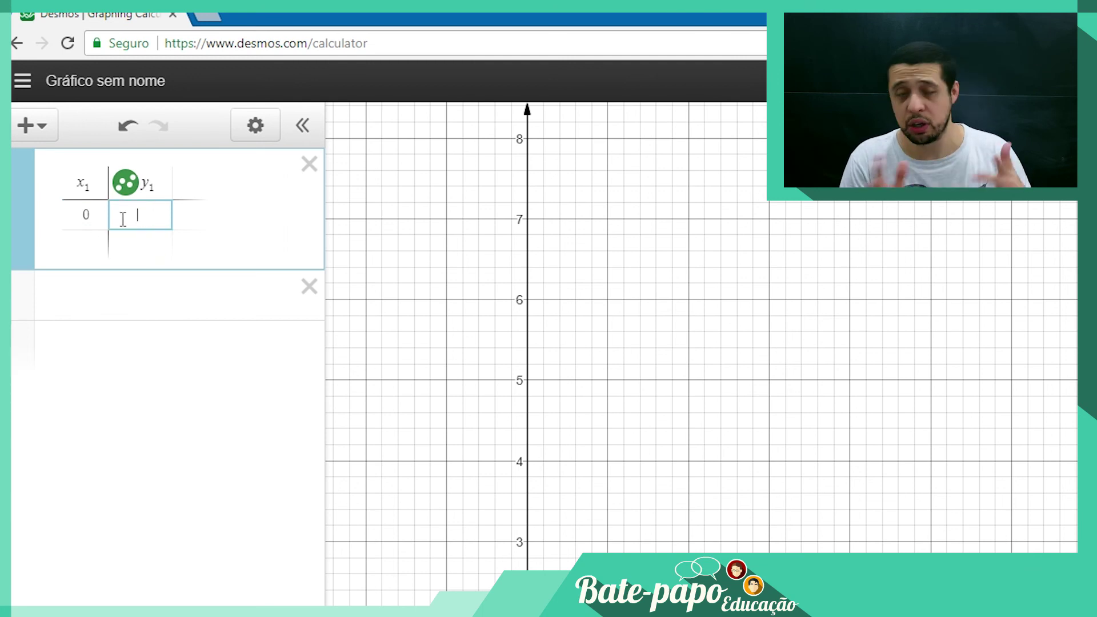
pyautogui.write('8')
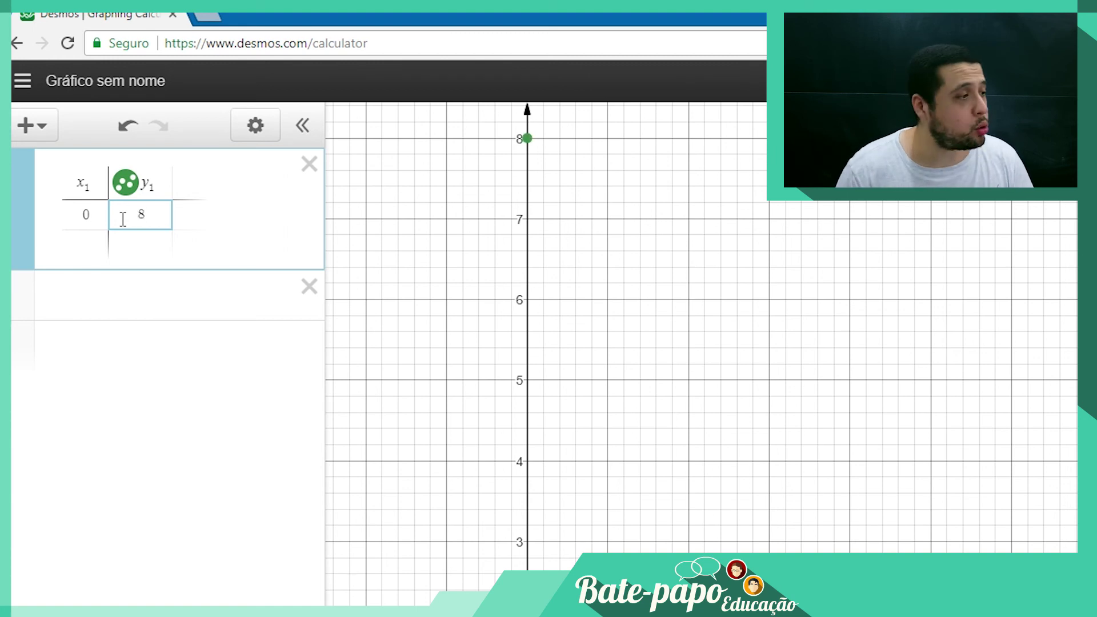
pyautogui.click(208, 215)
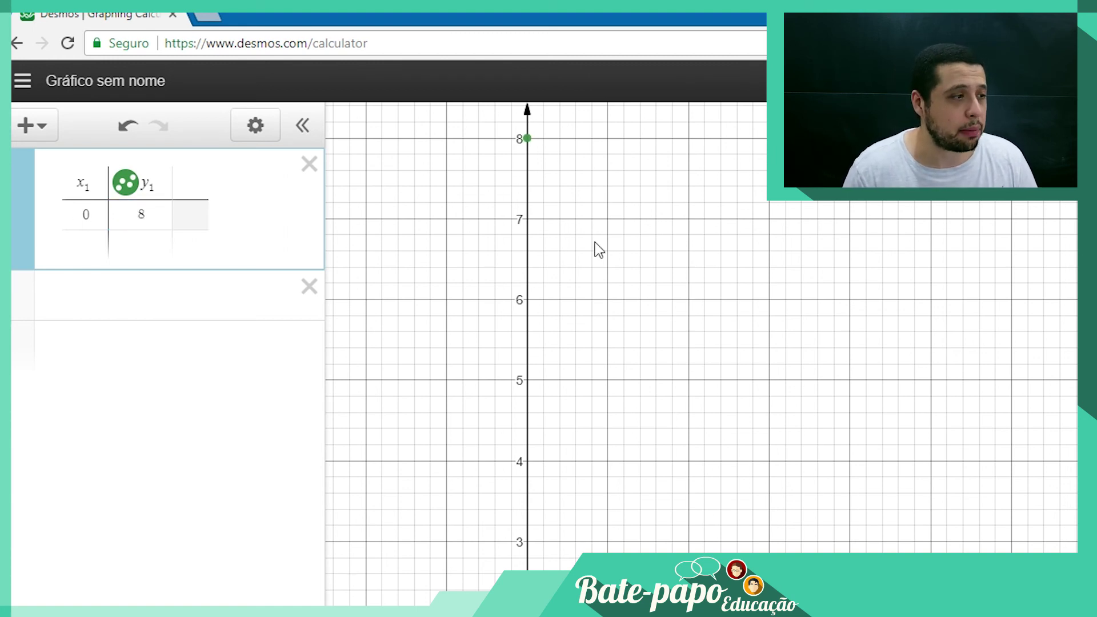
# Show the coordinates of the point plotted on the y-axis
pyautogui.moveTo(595, 250); pyautogui.dragTo(588, 318)
pyautogui.scroll(-2, 594, 318)
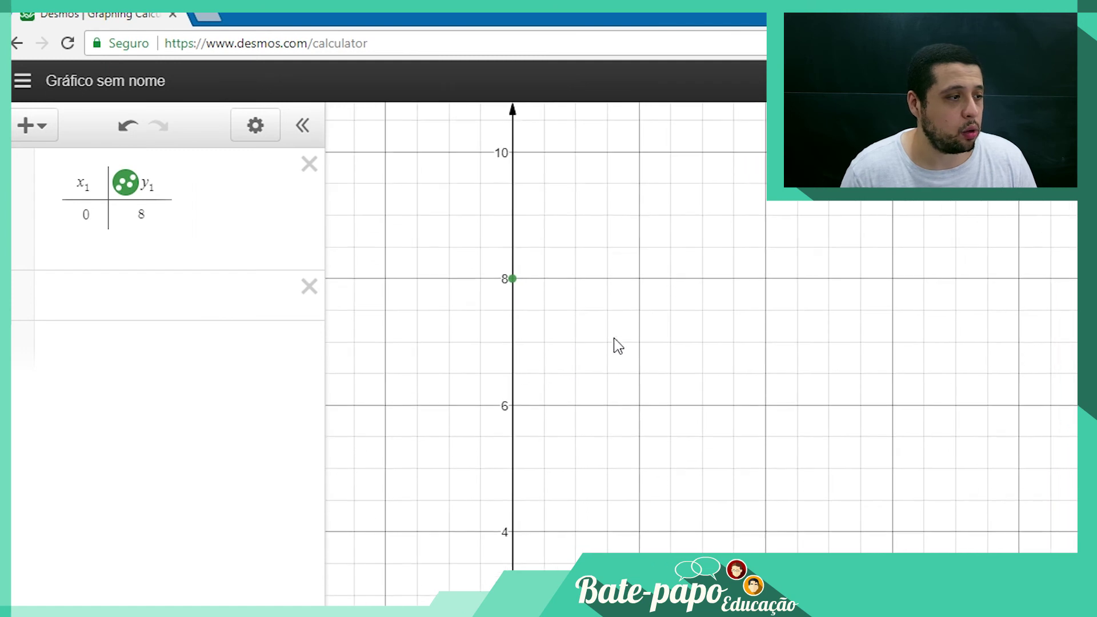
pyautogui.click(513, 280)
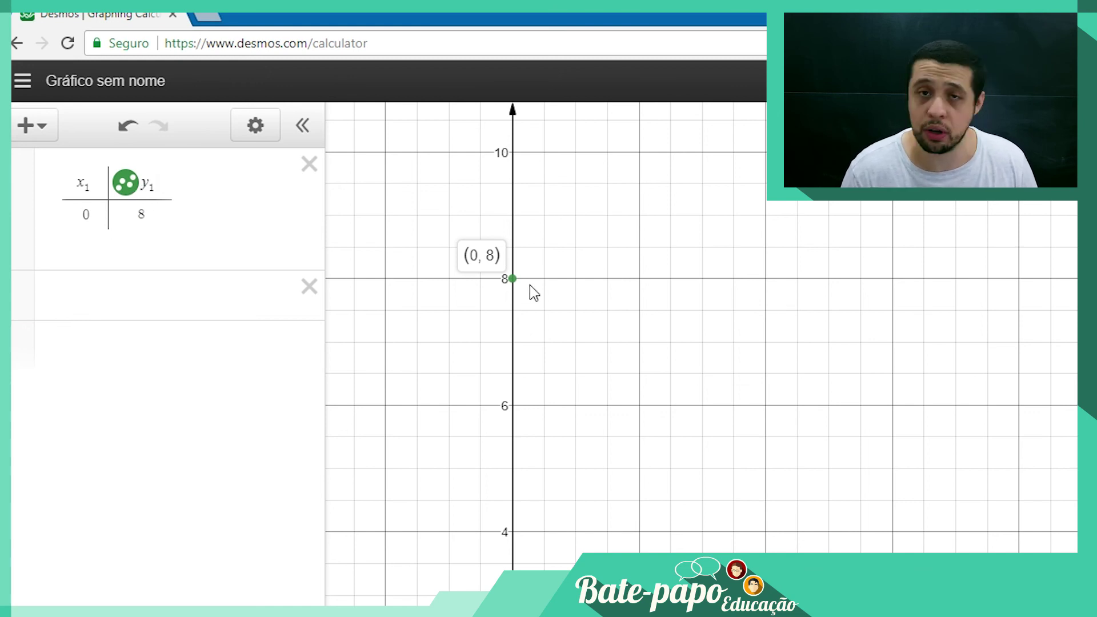
# Add a second table row with x = 1 and y = 7.5
pyautogui.click(148, 220)
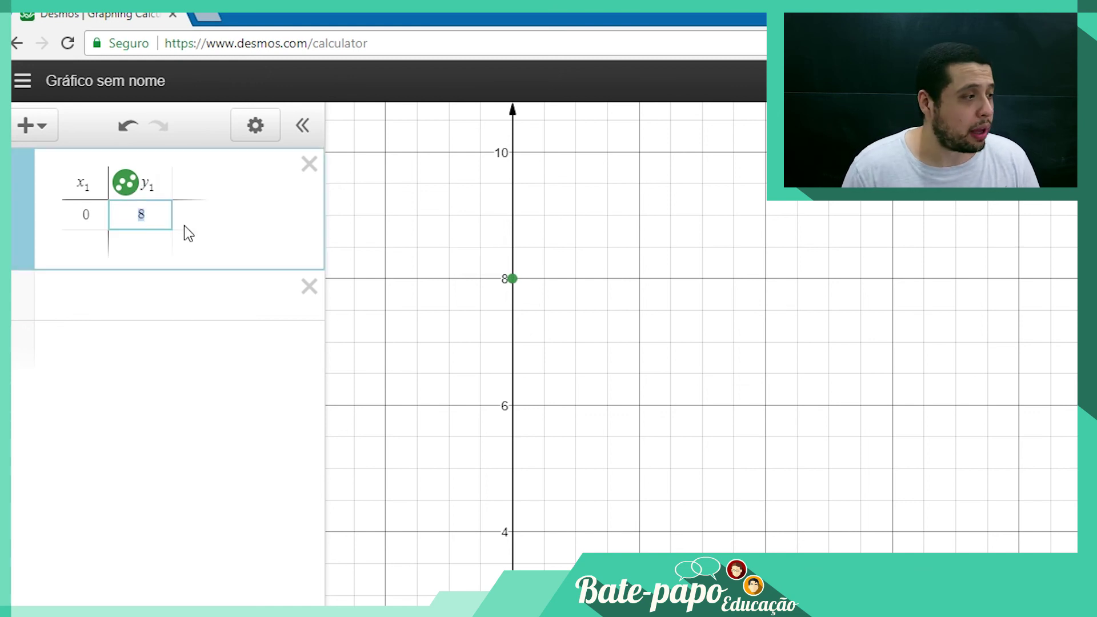
pyautogui.doubleClick(162, 218)
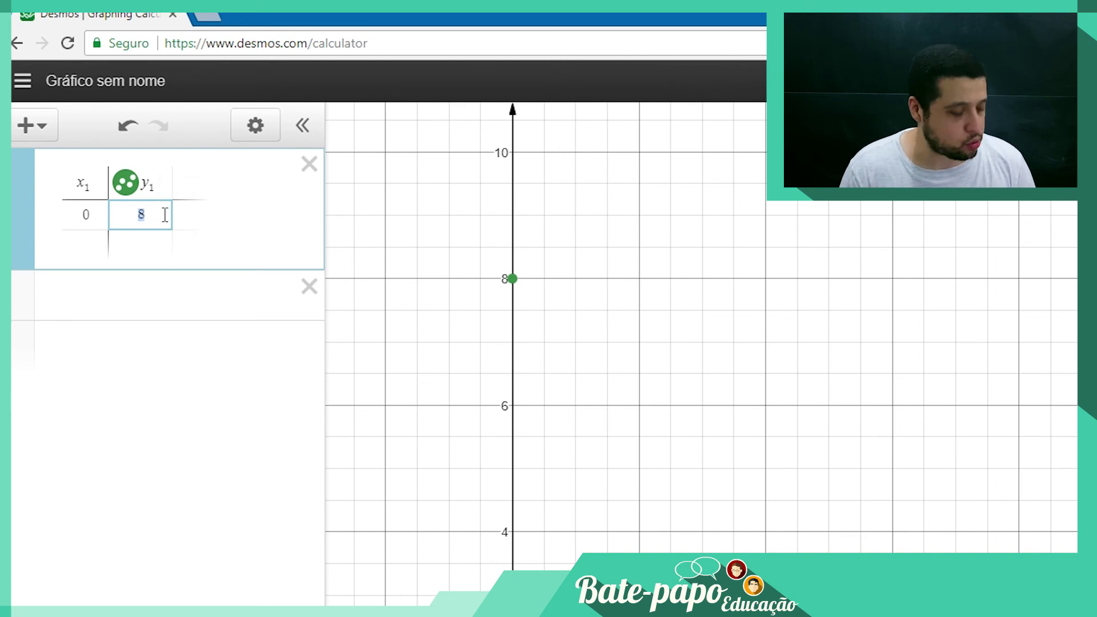
pyautogui.press('Return')
pyautogui.click(91, 242)
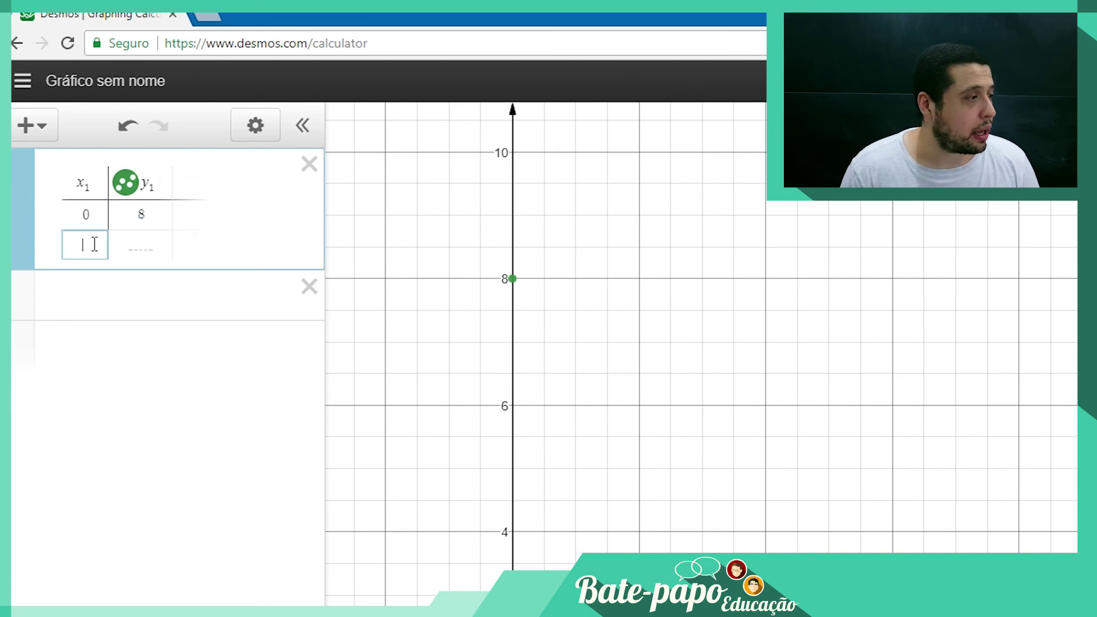
pyautogui.write('1')
pyautogui.click(142, 242)
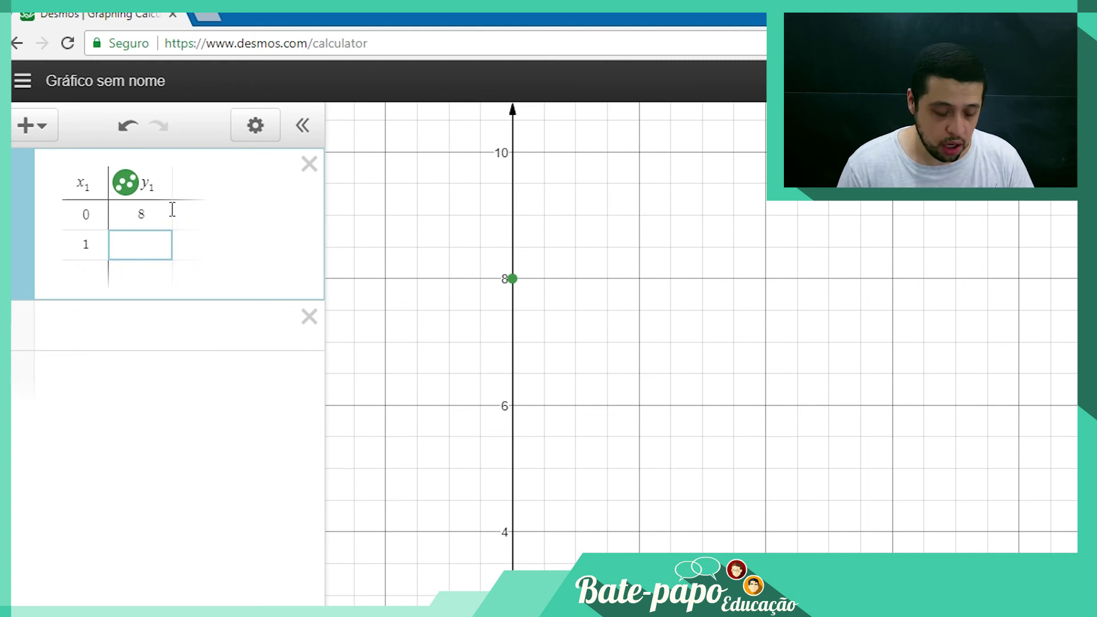
pyautogui.write('7.5')
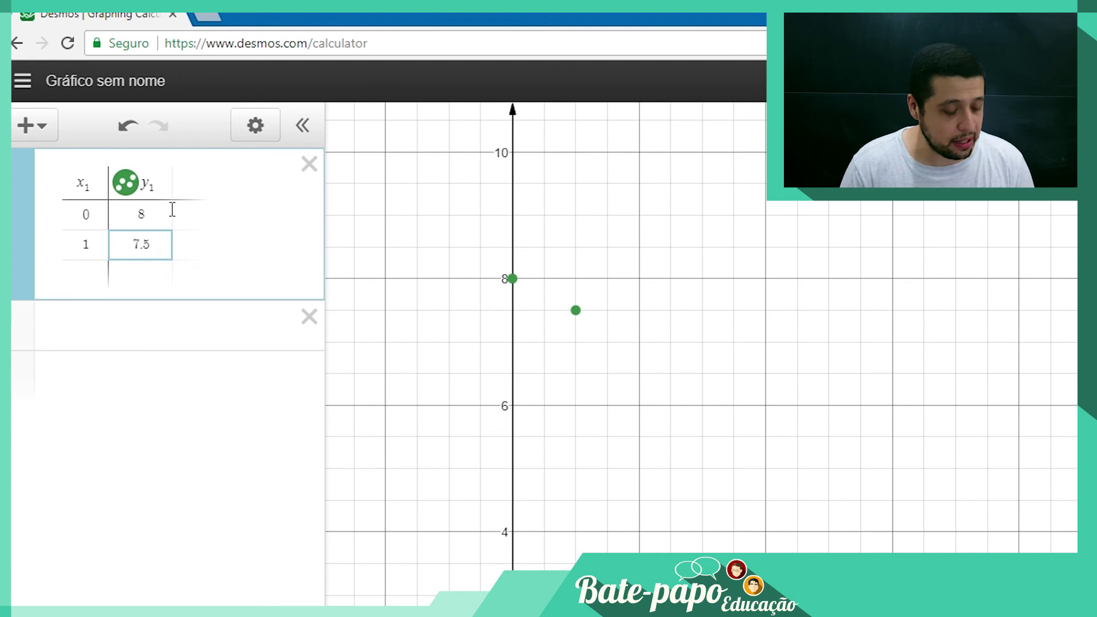
# Add a third table row with x = 2 and y = 7
pyautogui.press('Return')
pyautogui.click(82, 276)
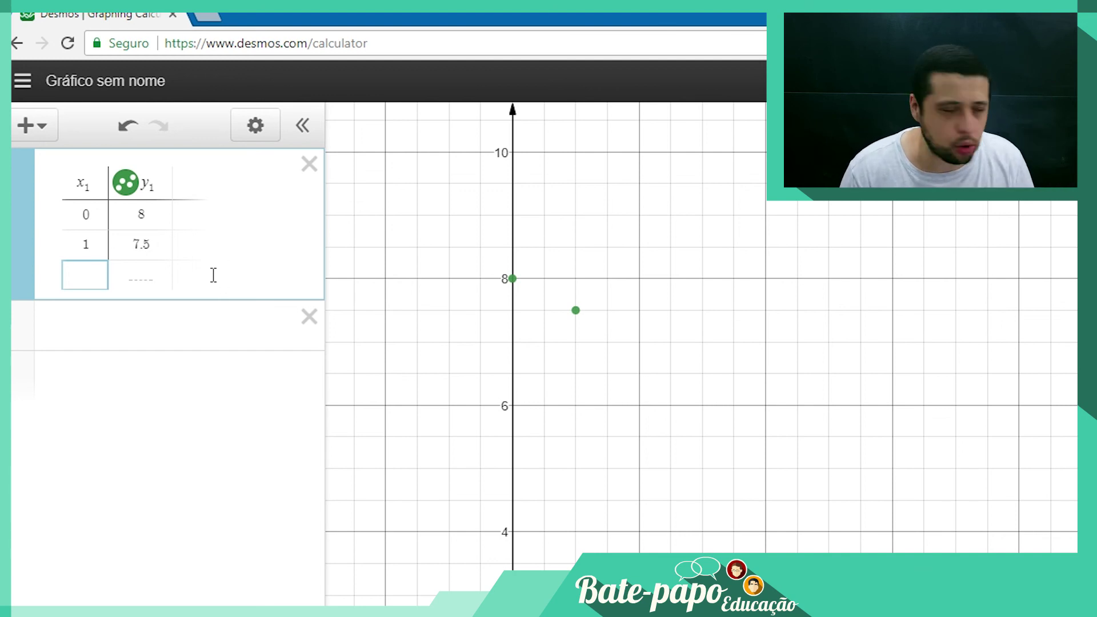
pyautogui.write('2')
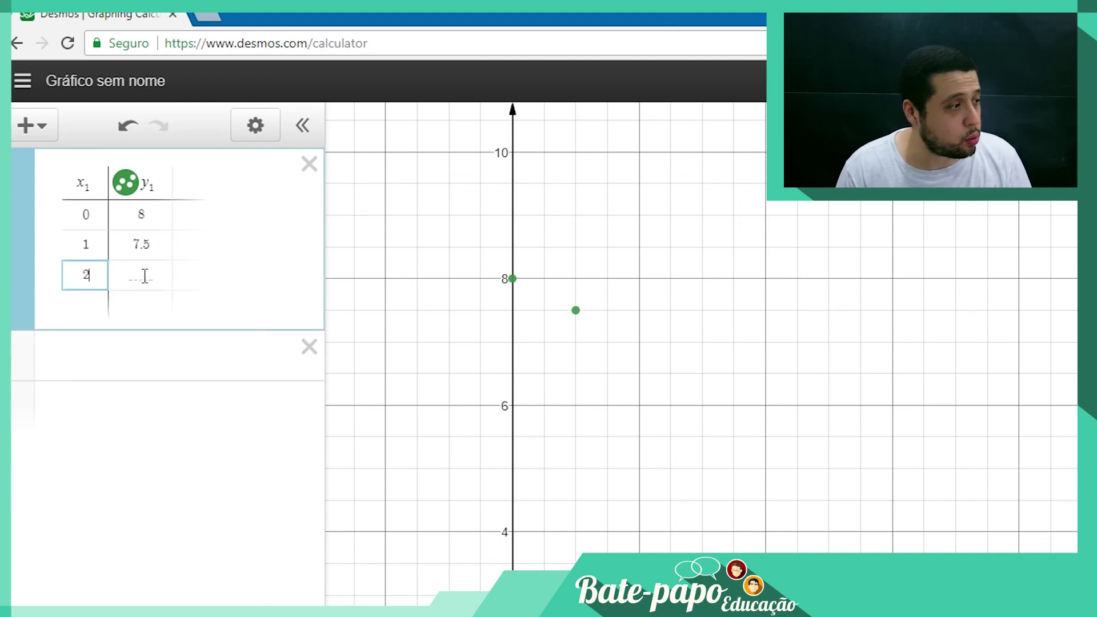
pyautogui.click(150, 275)
pyautogui.write('7')
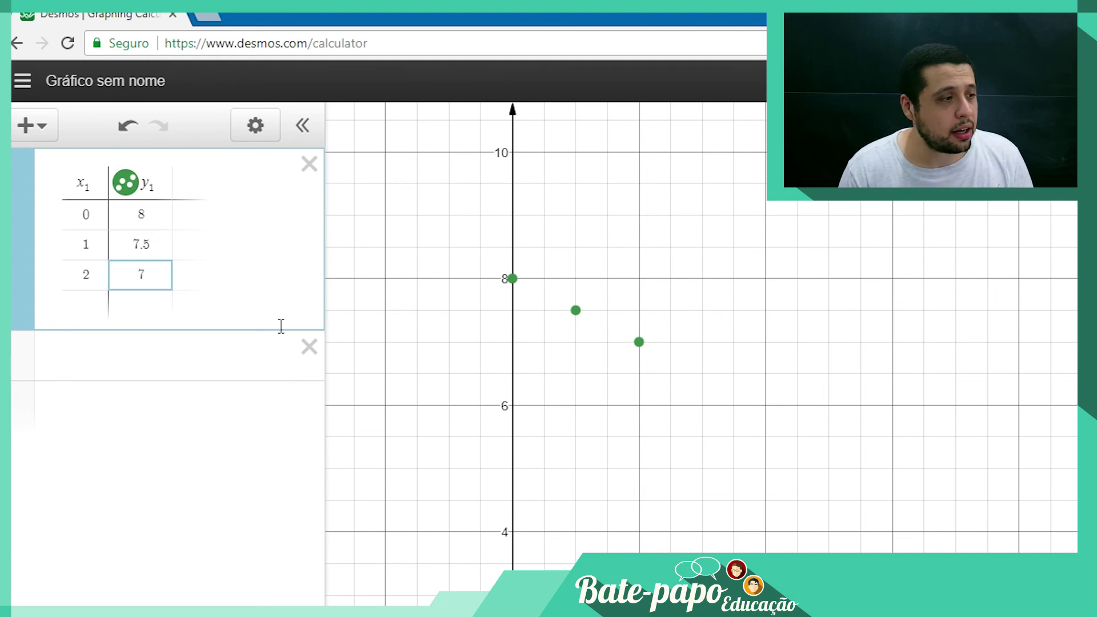
# Check the coordinates of the three plotted points on the graph one by one
pyautogui.click(575, 313)
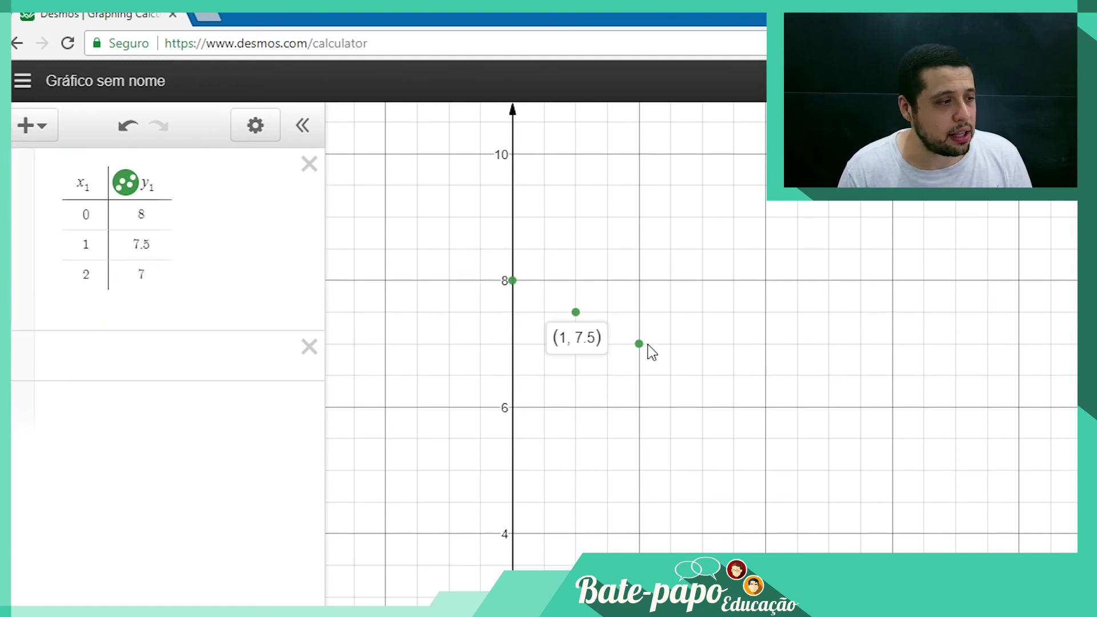
pyautogui.click(639, 344)
pyautogui.click(576, 312)
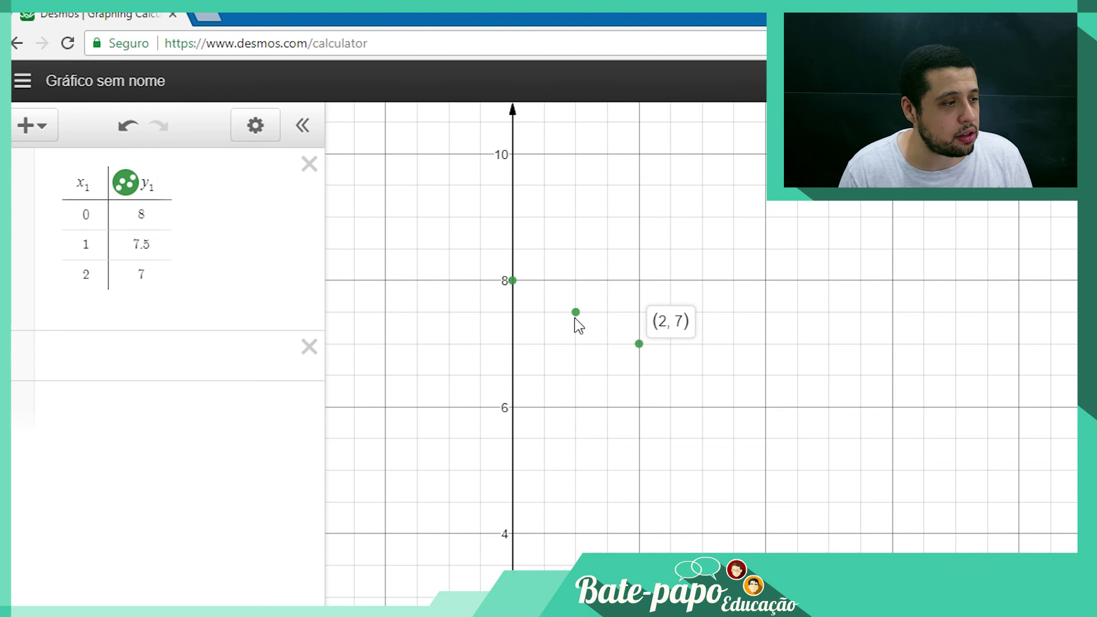
pyautogui.click(512, 281)
# Add a fourth table row with x = 3 and y = 6.5
pyautogui.click(86, 305)
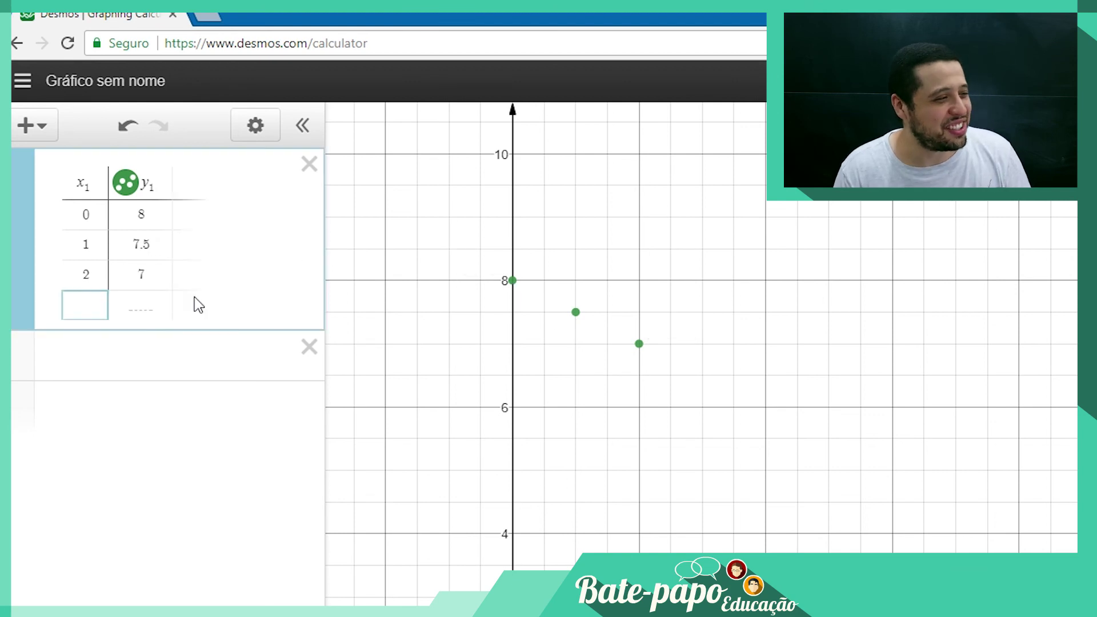
pyautogui.write('3')
pyautogui.click(144, 304)
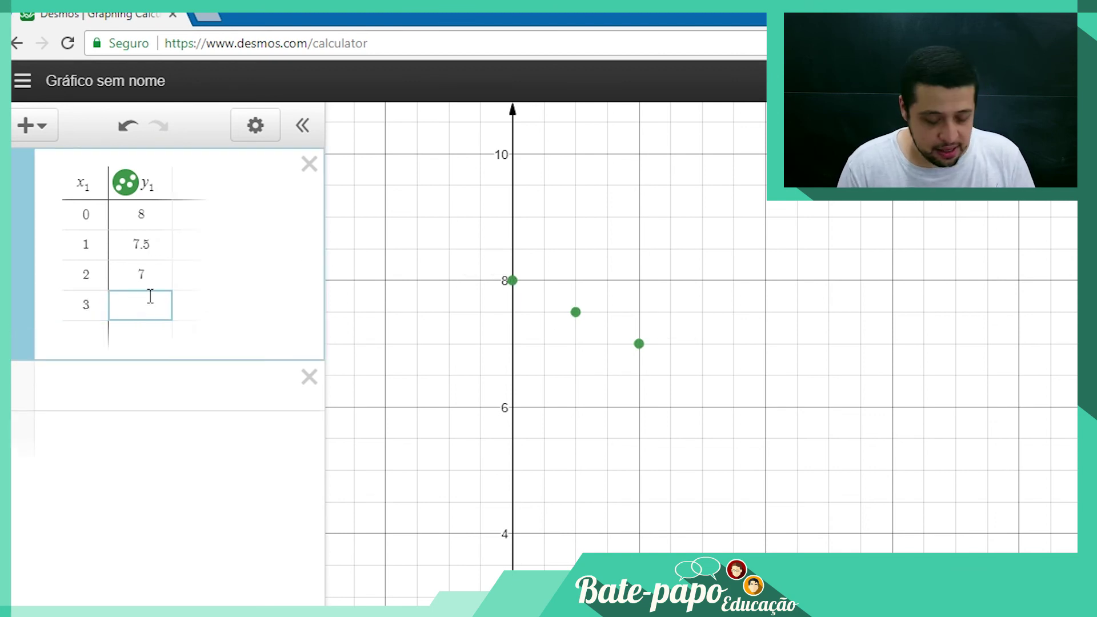
pyautogui.write('6.5')
# Add a fifth table row with x = 16 and y = 0
pyautogui.moveTo(519, 379); pyautogui.dragTo(494, 339)
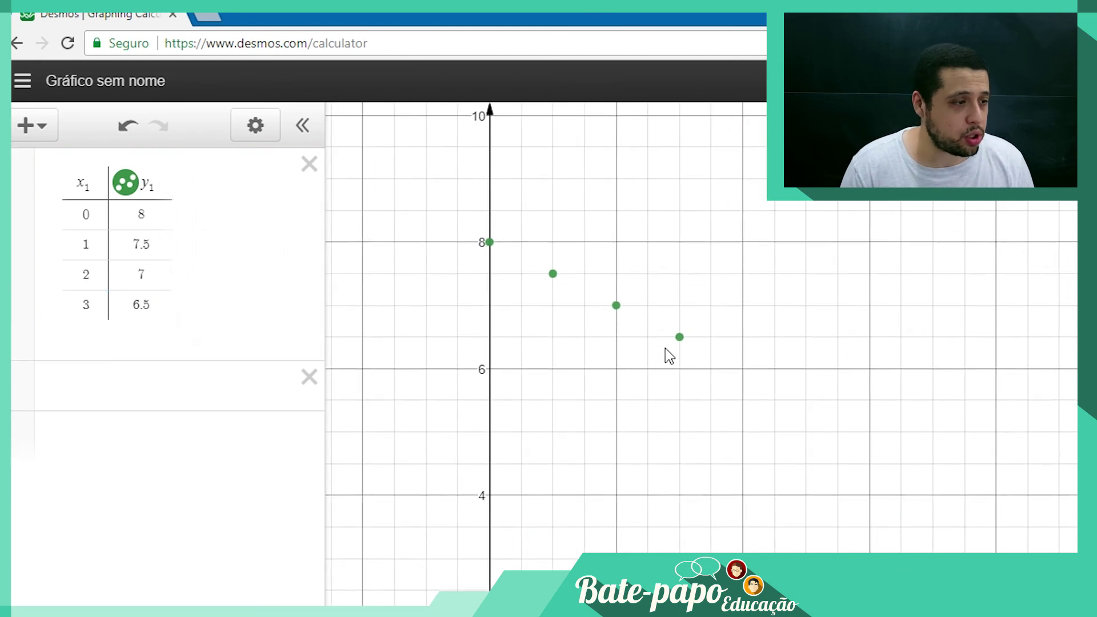
pyautogui.scroll(-3, 791, 384)
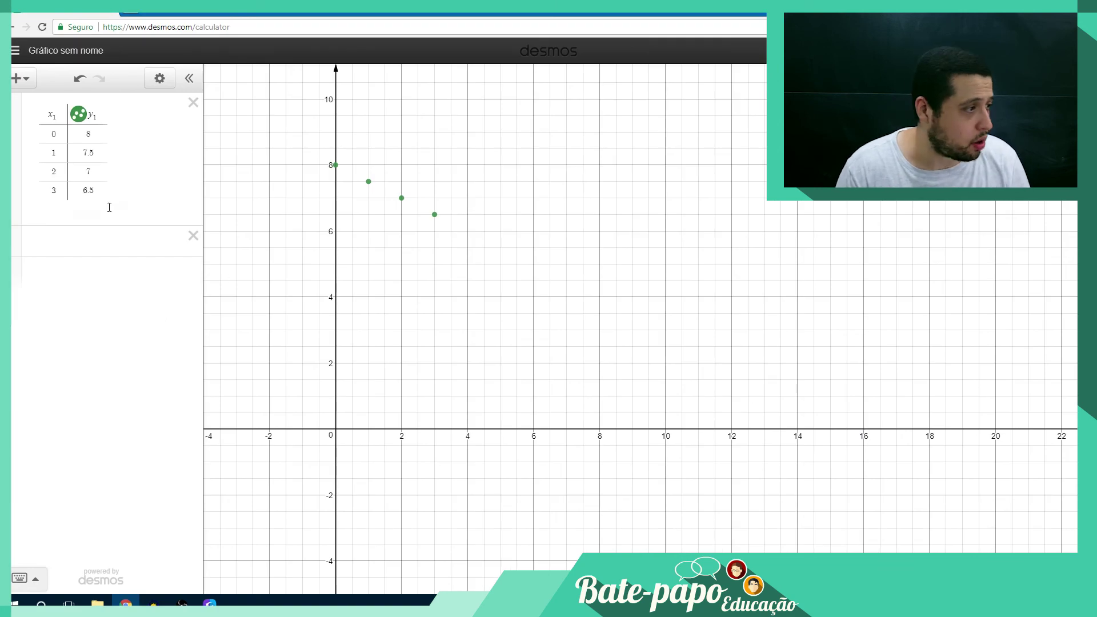
pyautogui.click(88, 194)
pyautogui.click(56, 206)
pyautogui.write('16')
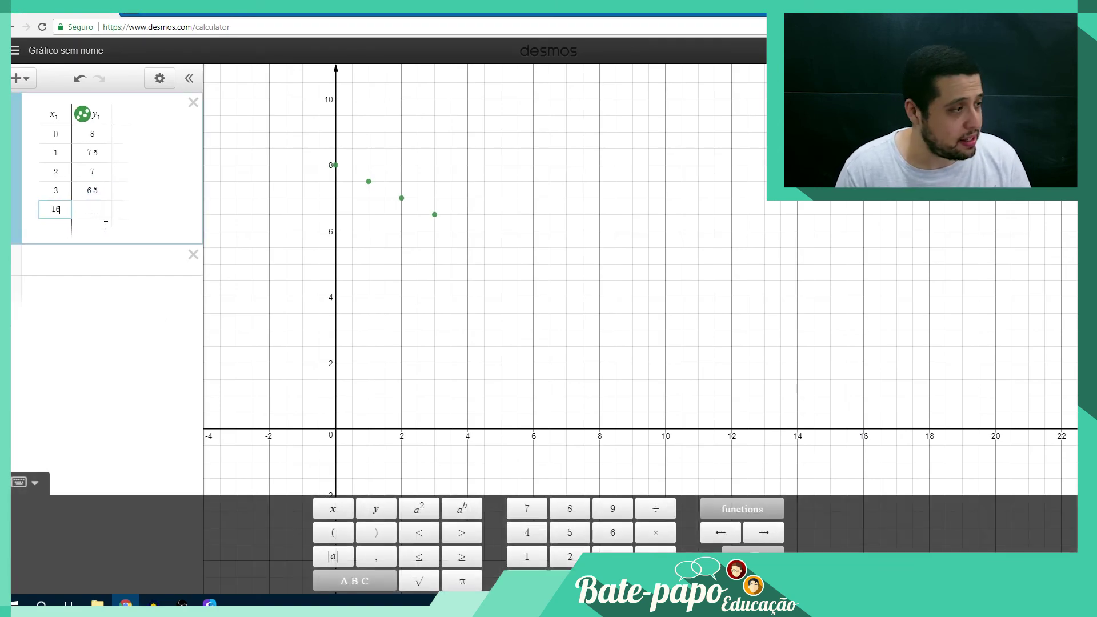
pyautogui.click(91, 210)
pyautogui.write('0')
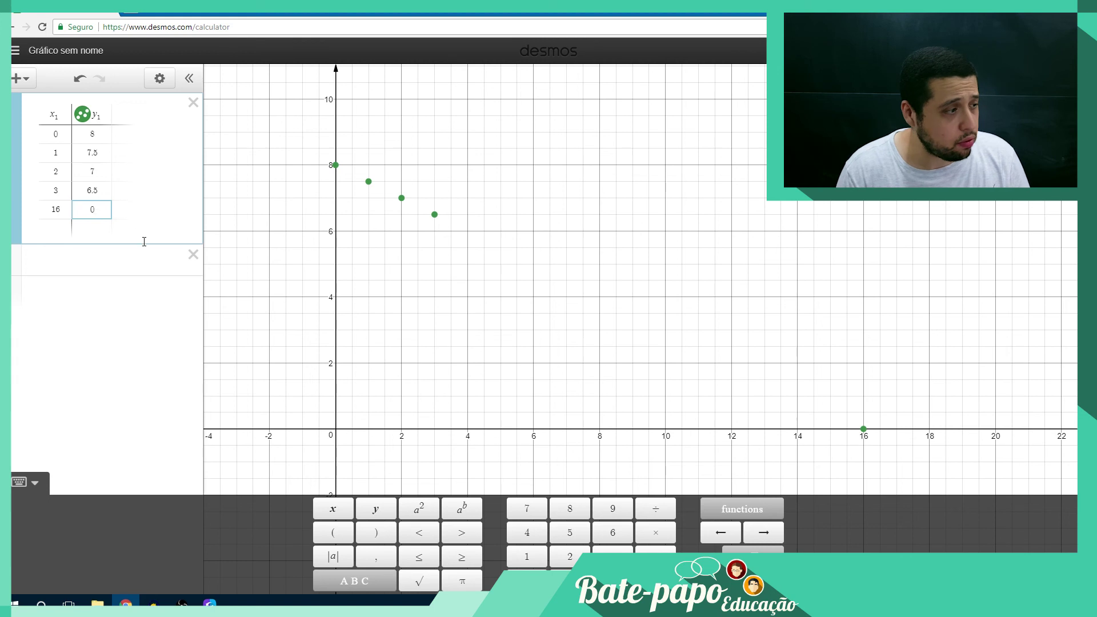
# Check the coordinates of the plotted point at x = 16 on the graph
pyautogui.click(547, 342)
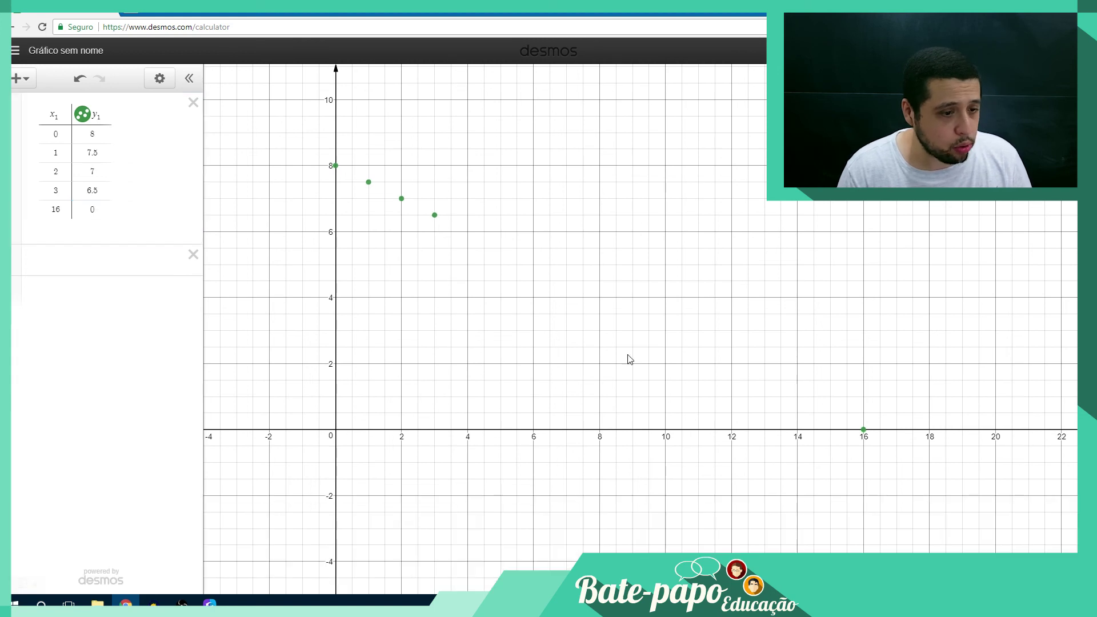
pyautogui.click(863, 429)
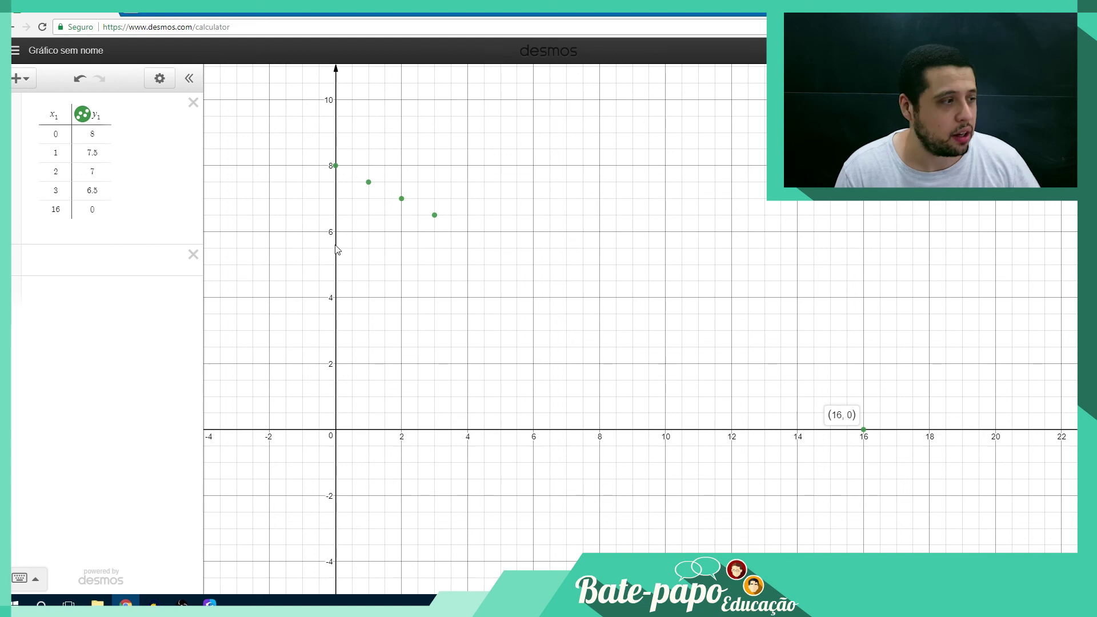
# Change the style of the table's y₁ data from separate points to connected straight line segments
pyautogui.click(115, 143)
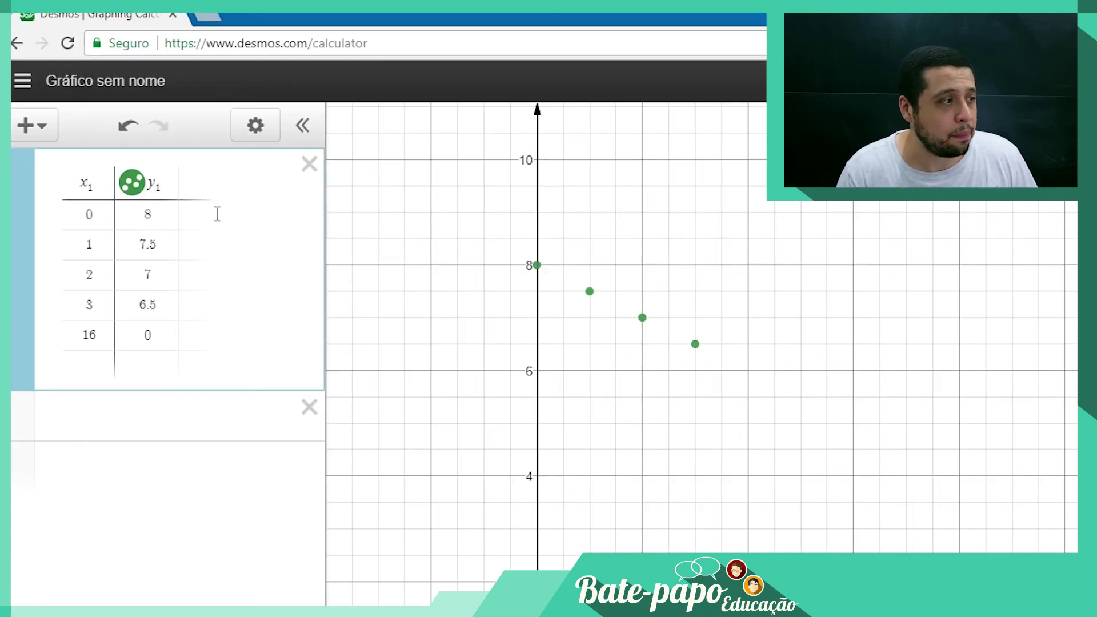
pyautogui.click(255, 127)
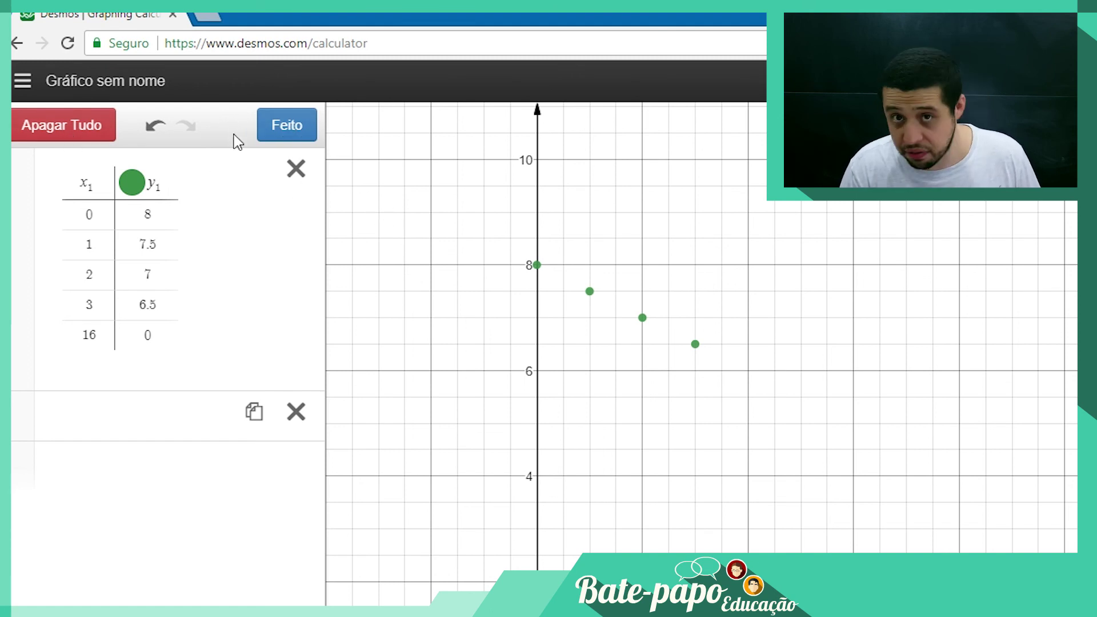
pyautogui.click(132, 189)
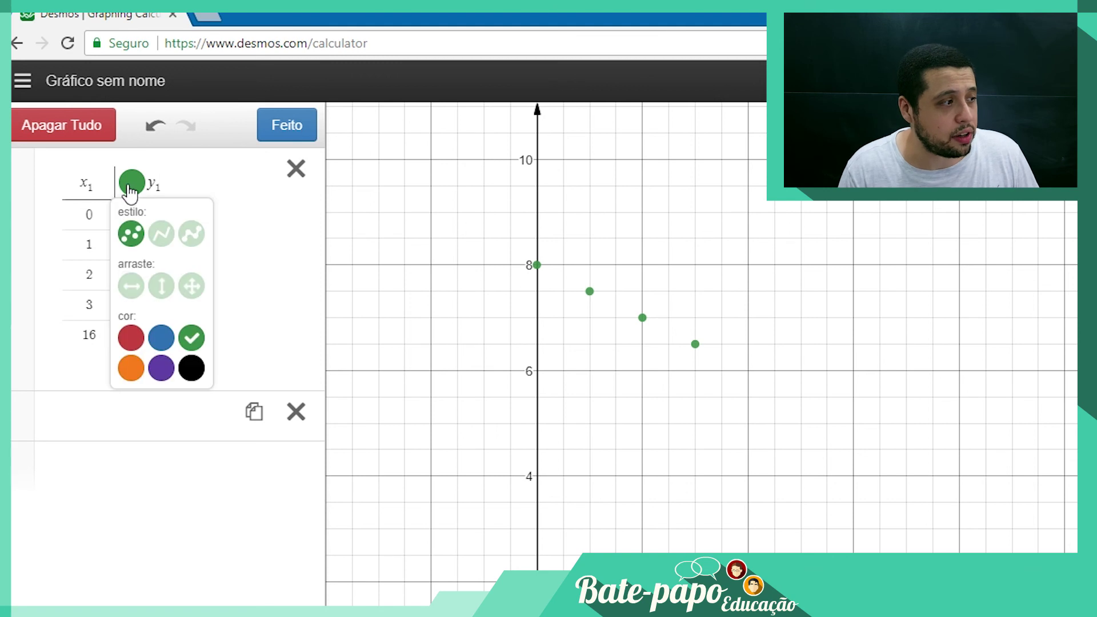
pyautogui.click(161, 241)
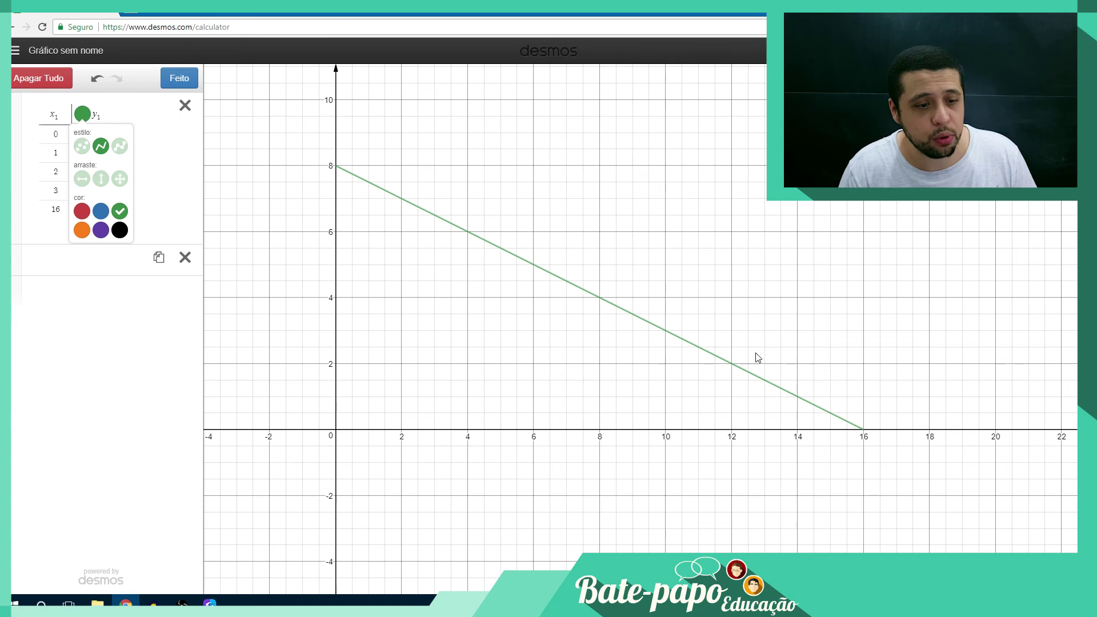
pyautogui.click(569, 332)
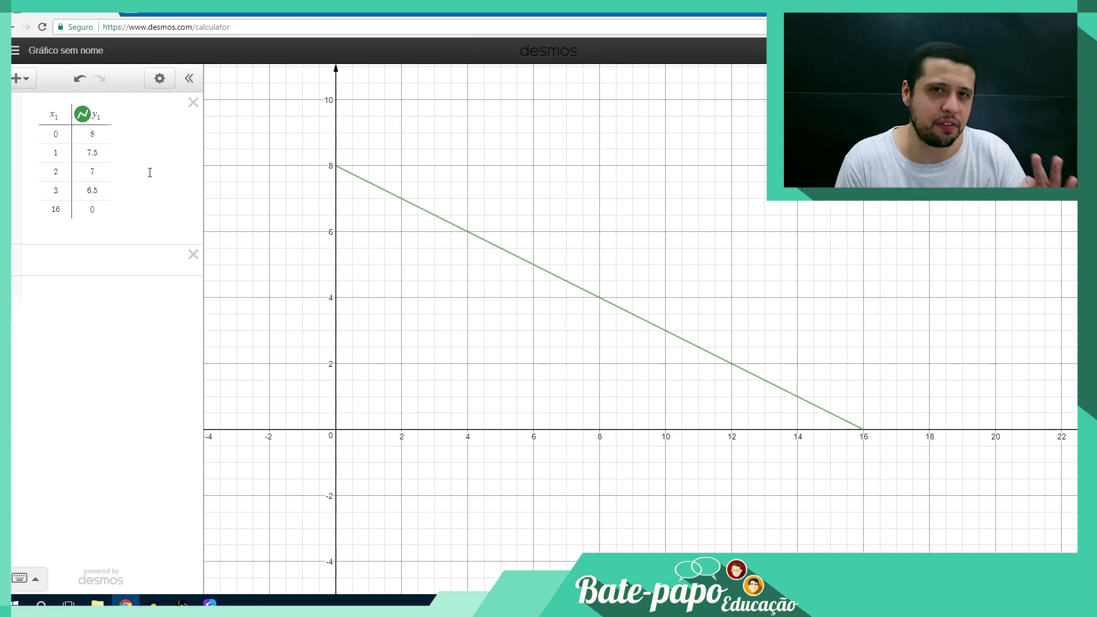
# Enter the equation y = −0.5x in the empty expression below the table
pyautogui.click(70, 262)
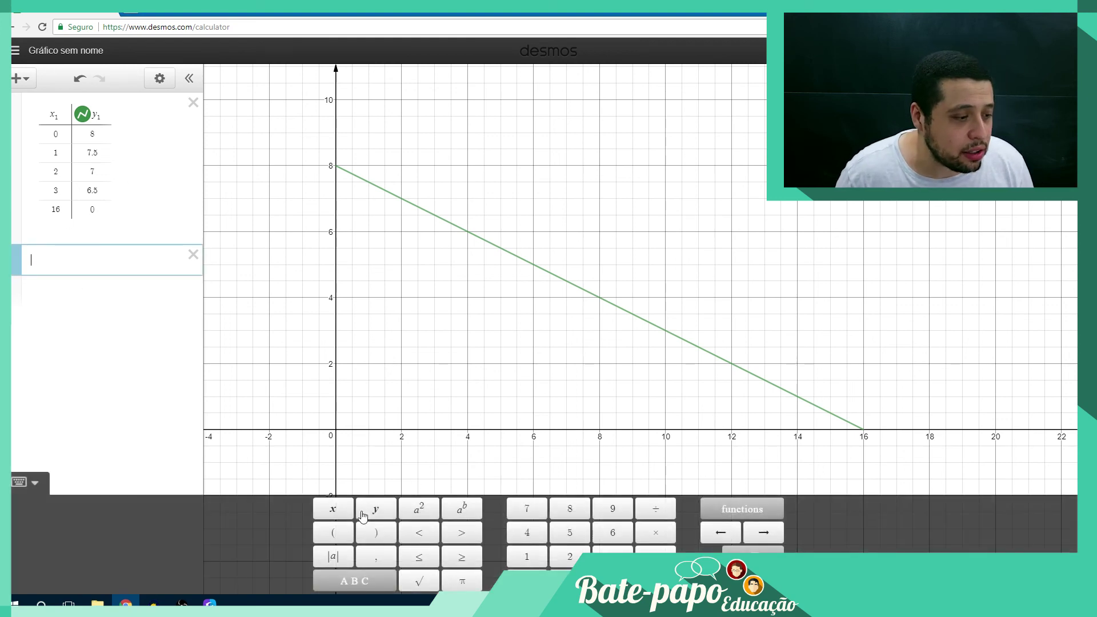
pyautogui.click(26, 482)
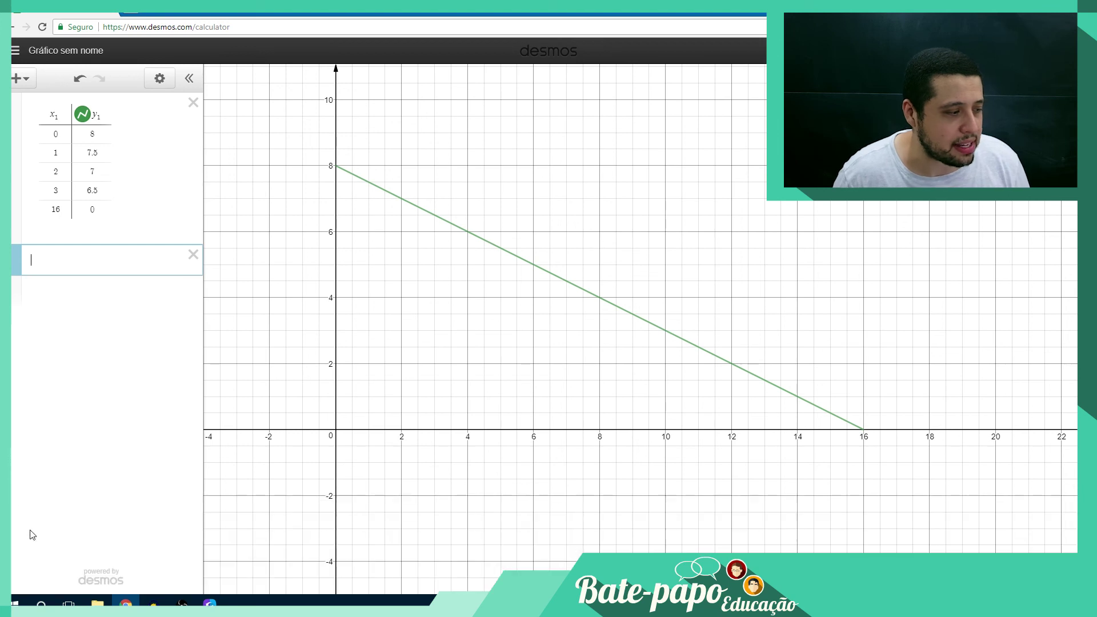
pyautogui.click(23, 579)
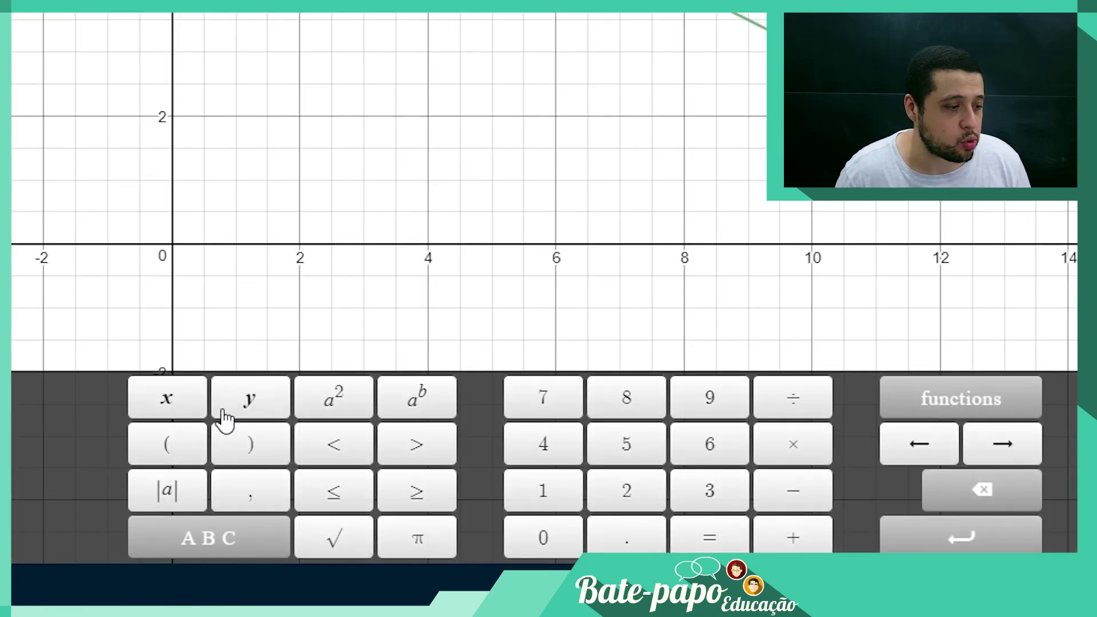
pyautogui.click(250, 400)
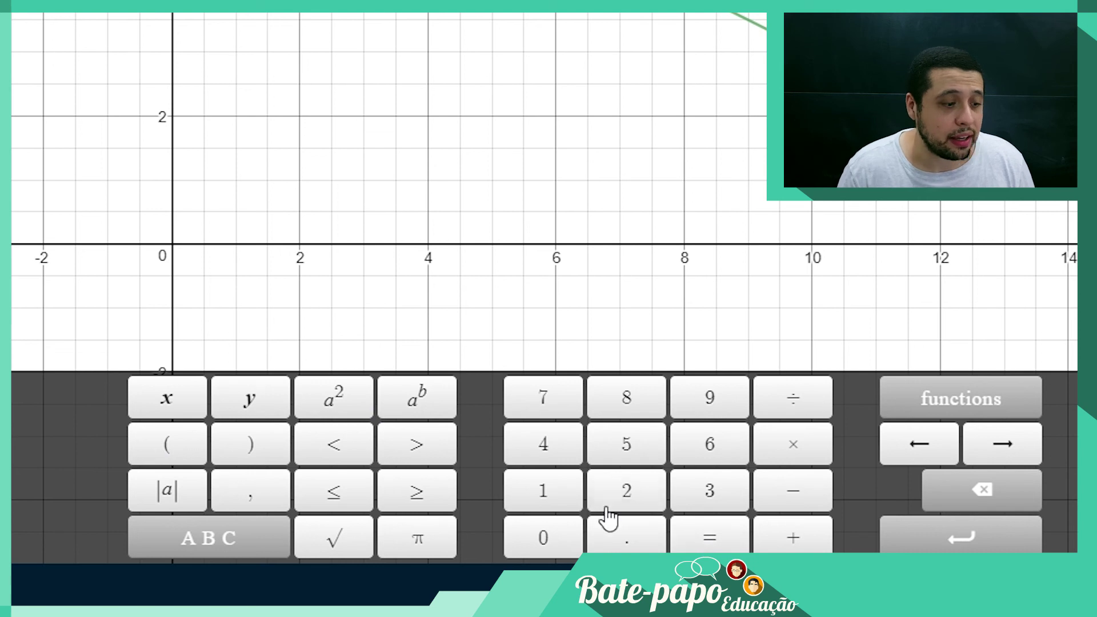
pyautogui.click(557, 542)
pyautogui.click(624, 539)
pyautogui.click(625, 453)
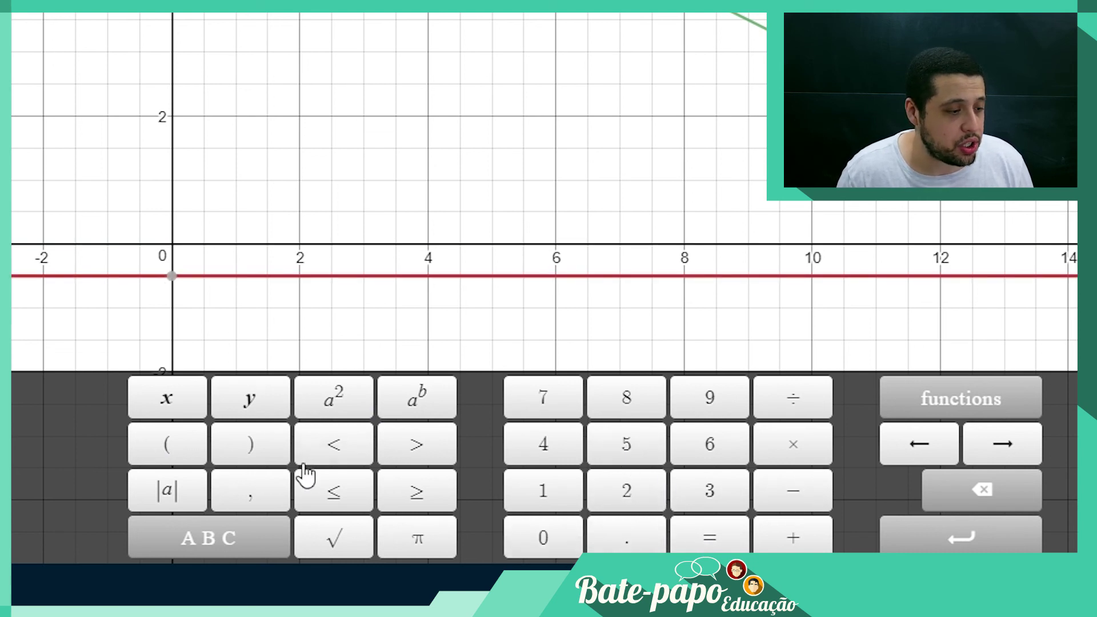
pyautogui.click(167, 407)
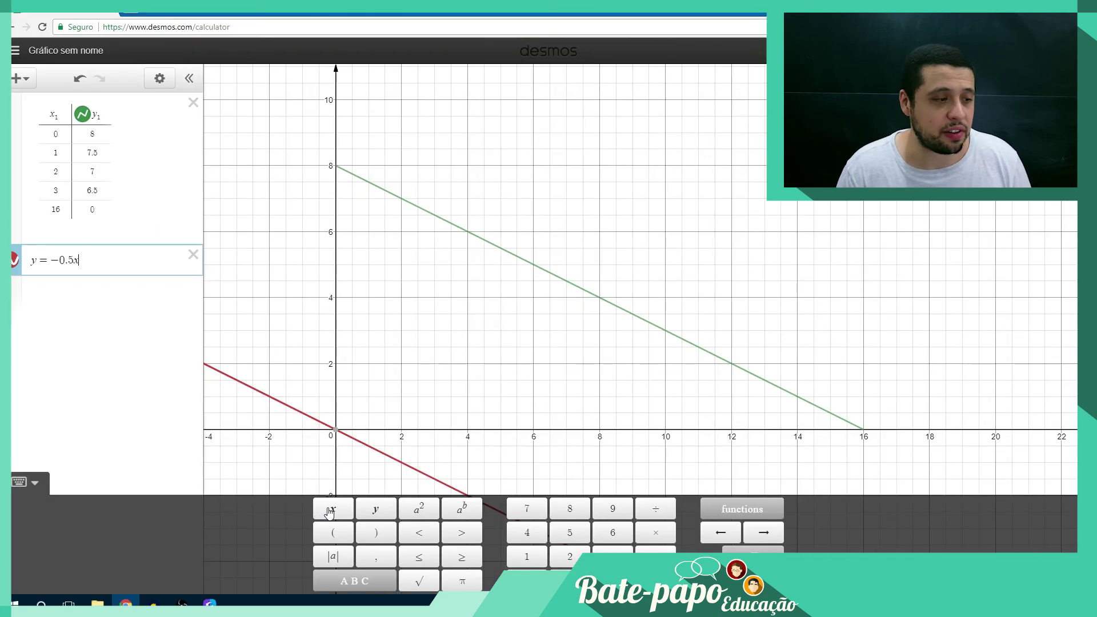
pyautogui.click(524, 381)
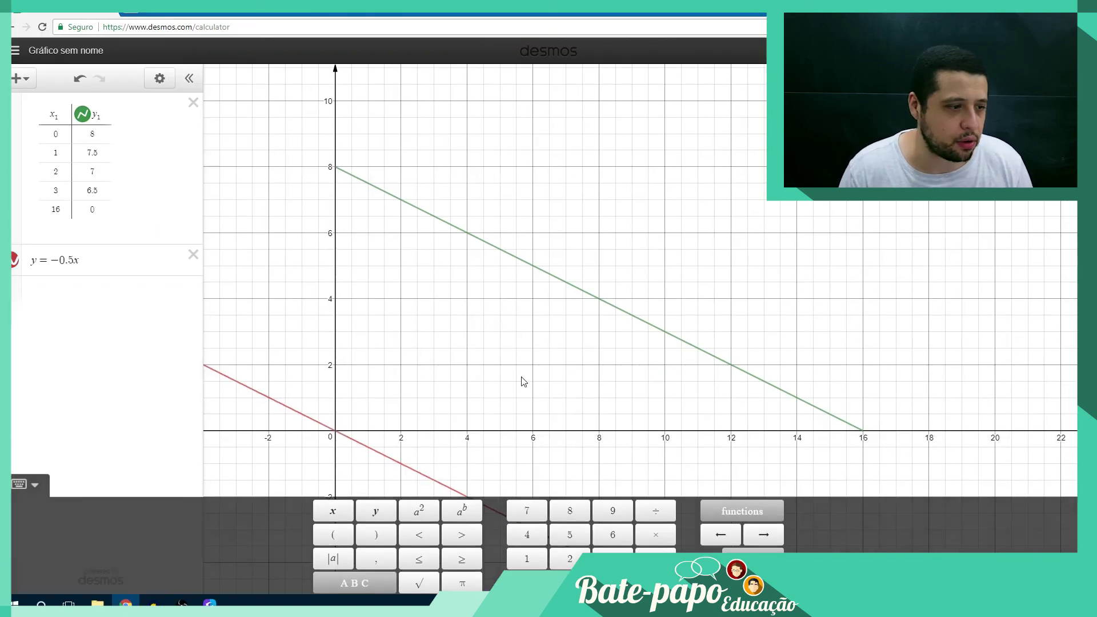
pyautogui.moveTo(523, 381); pyautogui.dragTo(529, 353)
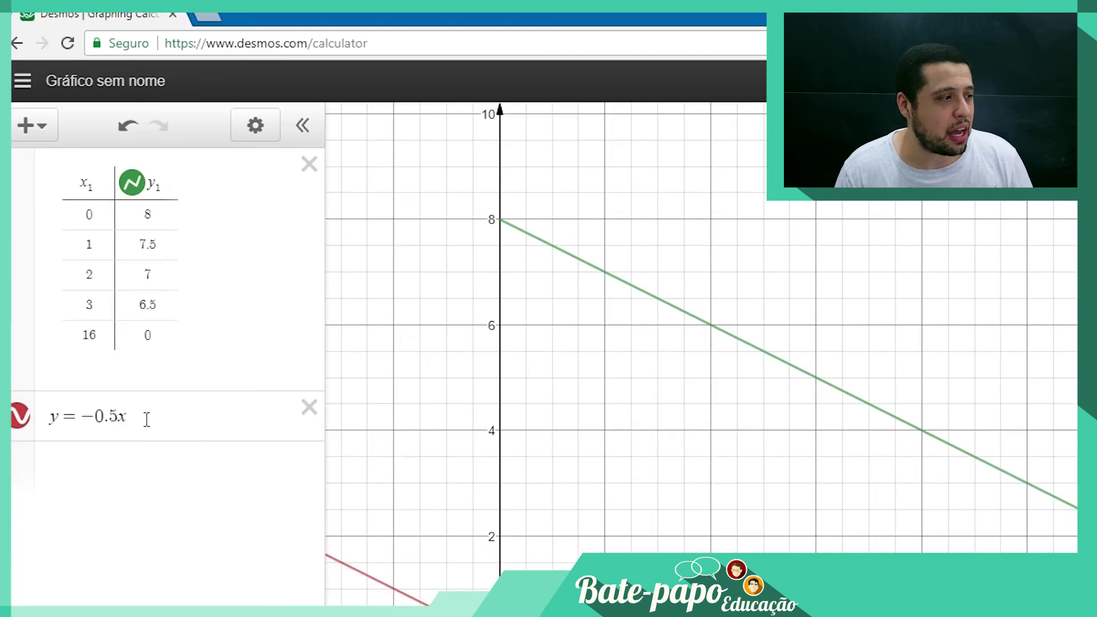
# Add the constant term to the equation so it reads y = −0.5x + 8
pyautogui.click(146, 418)
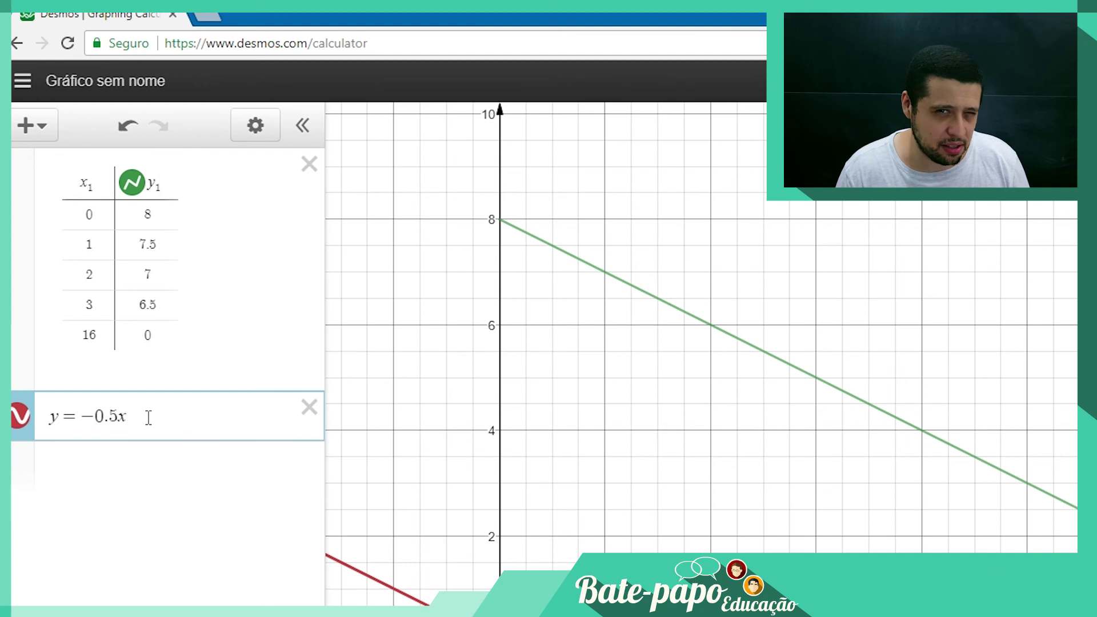
pyautogui.write('+8')
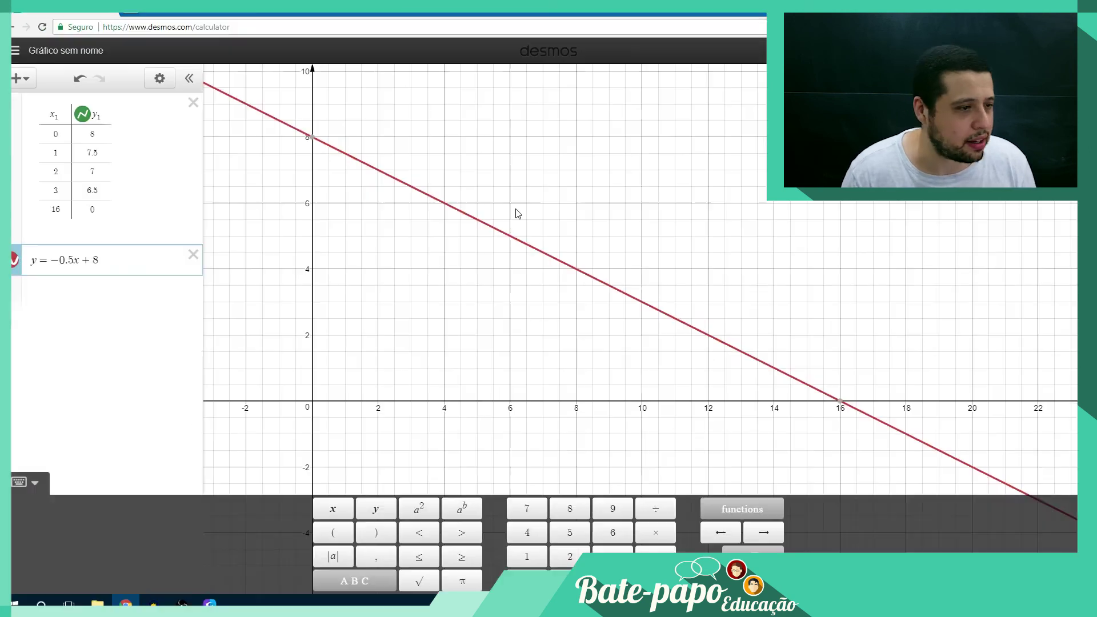
pyautogui.click(517, 214)
pyautogui.scroll(-3, 536, 218)
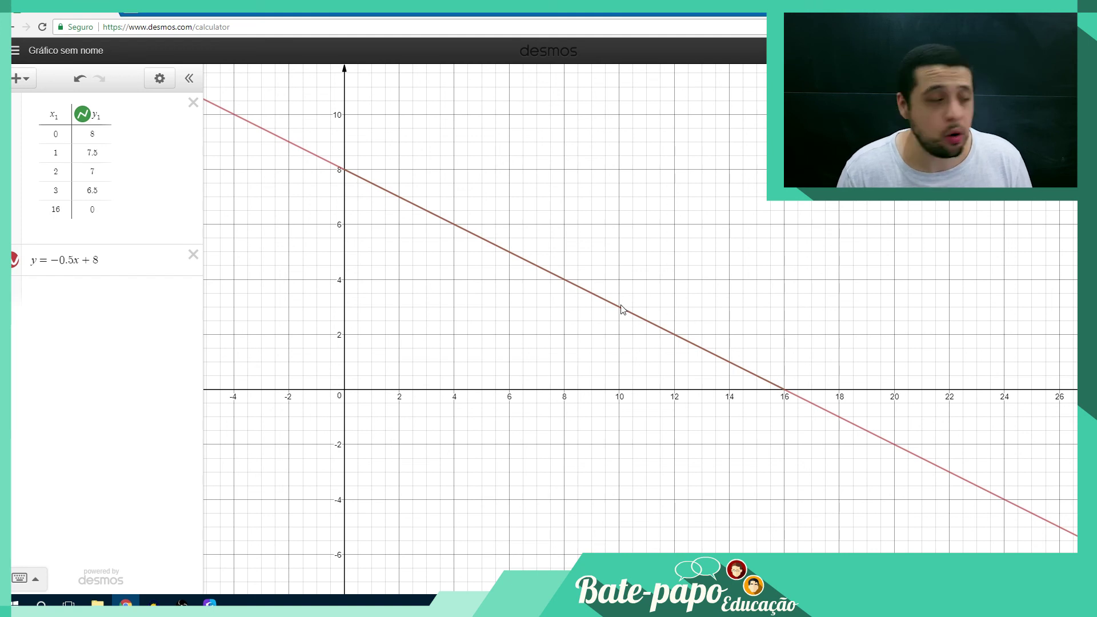
# Hide and show the graph of y = −0.5x + 8 to compare it with the table's line
pyautogui.click(15, 261)
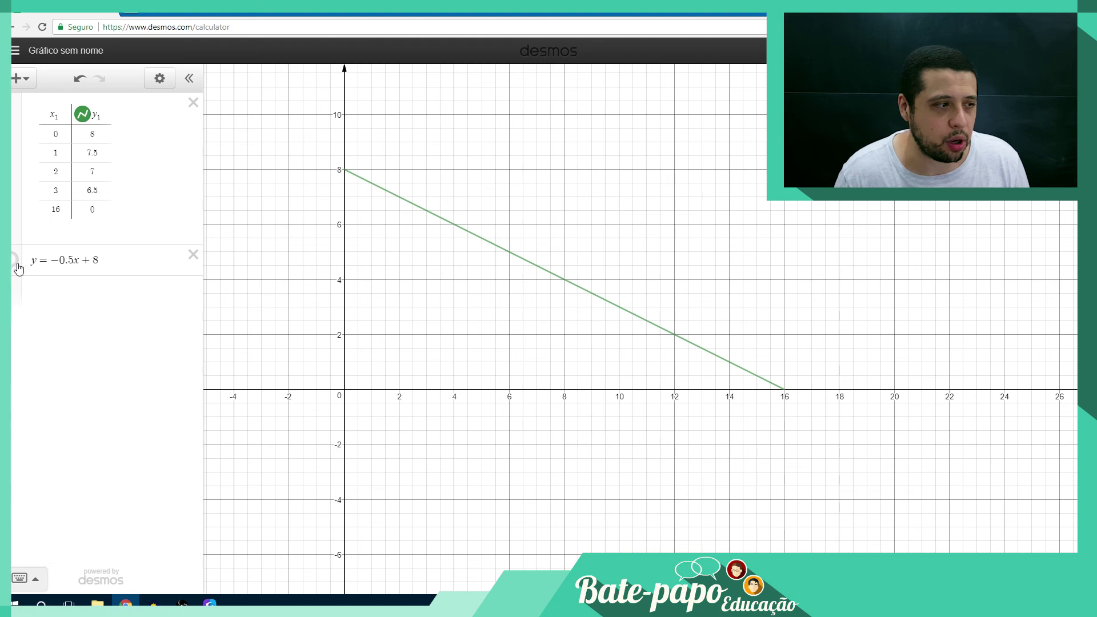
pyautogui.click(16, 264)
pyautogui.click(16, 264)
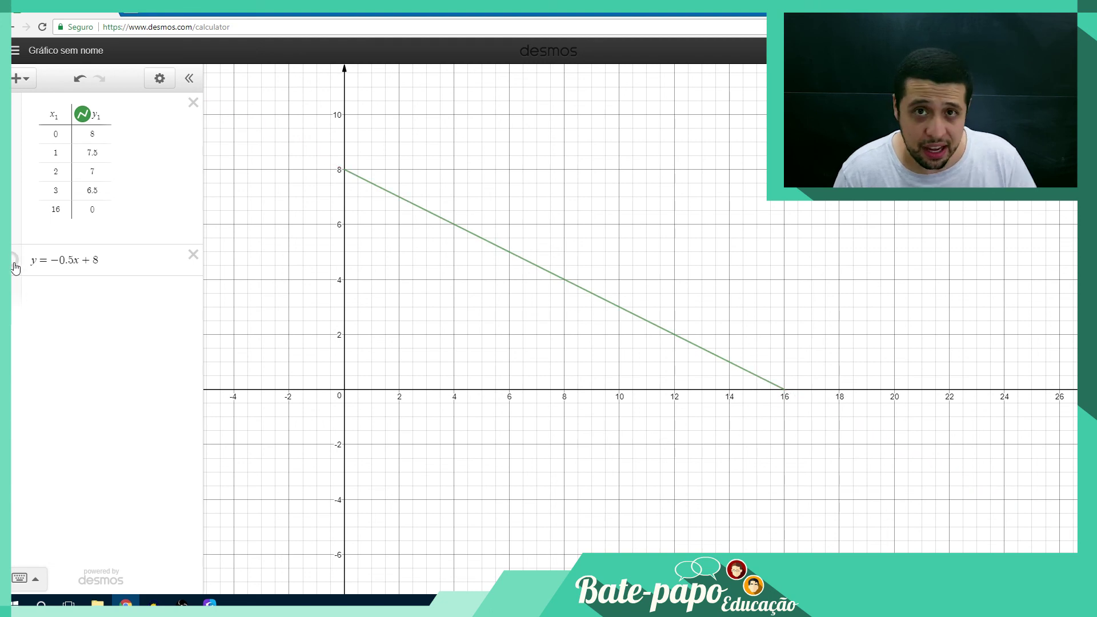
pyautogui.click(14, 261)
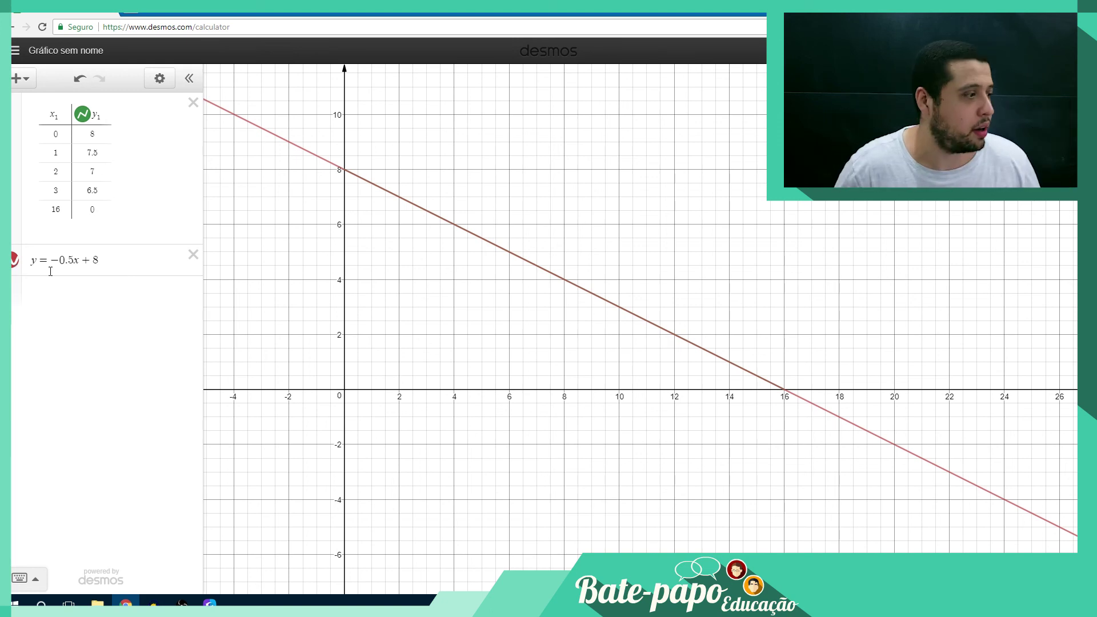
# Restrict the equation's domain by appending {0 ≤ x ≤ 16}
pyautogui.click(112, 255)
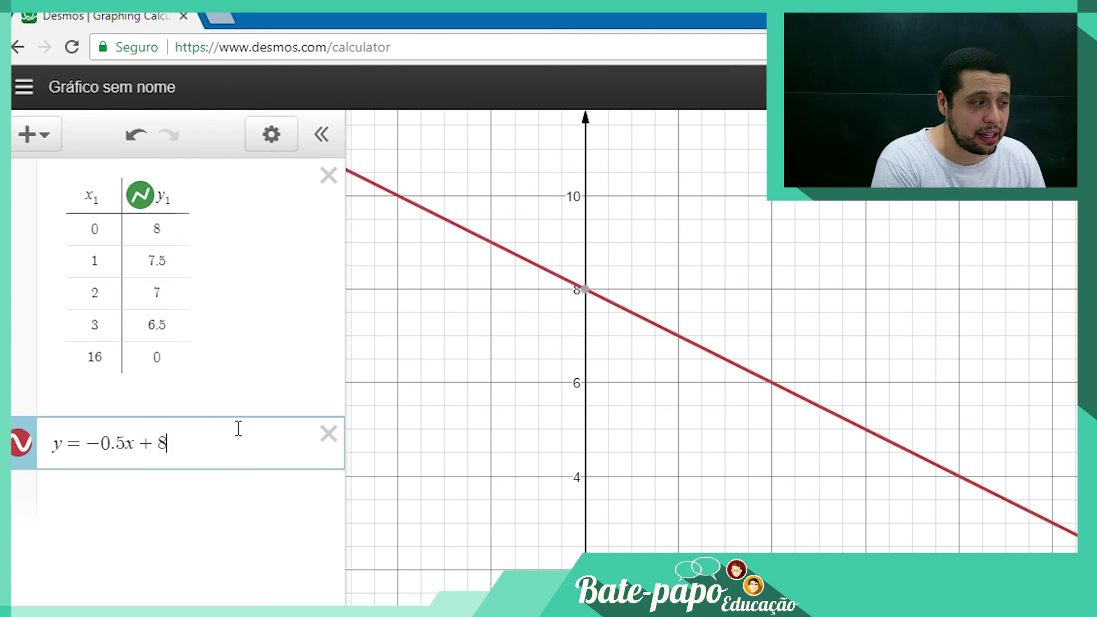
pyautogui.write('{')
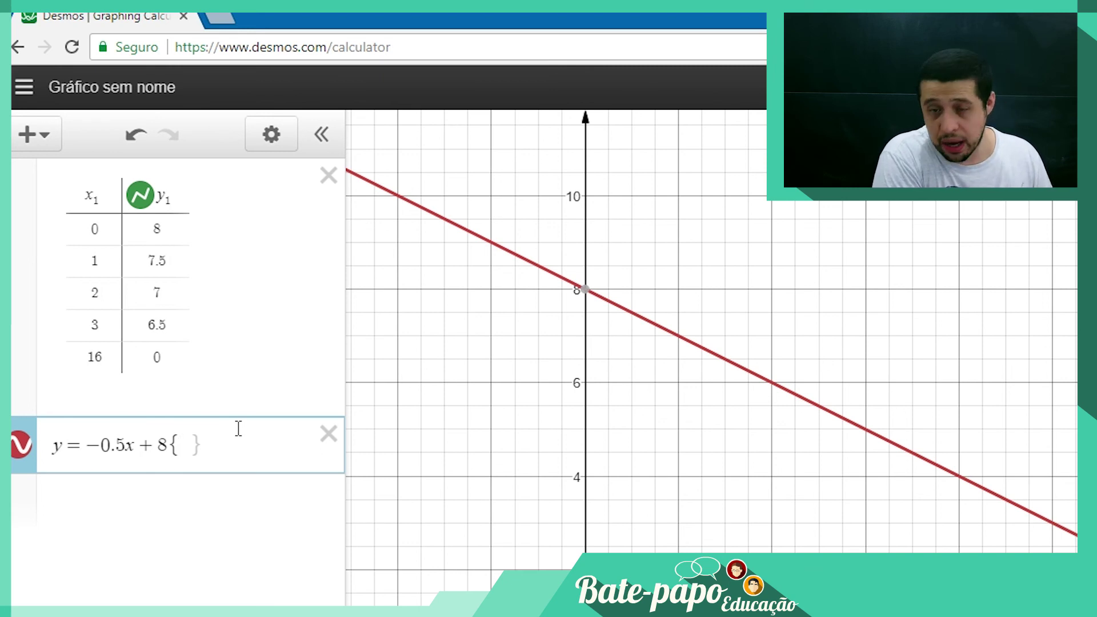
pyautogui.write('0<')
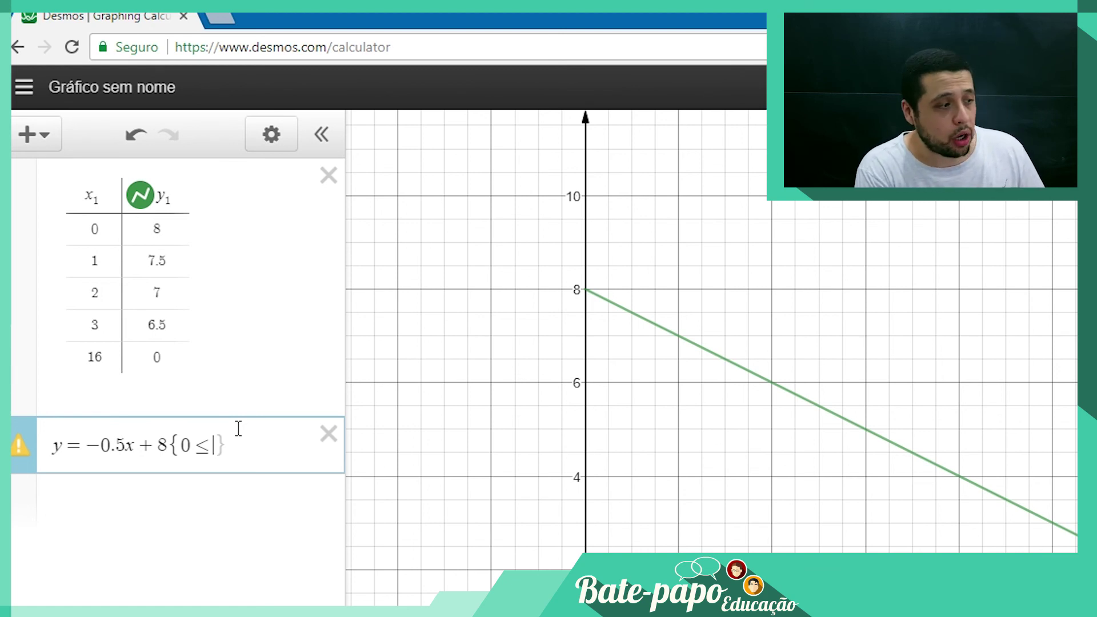
pyautogui.write('x')
pyautogui.write('<=')
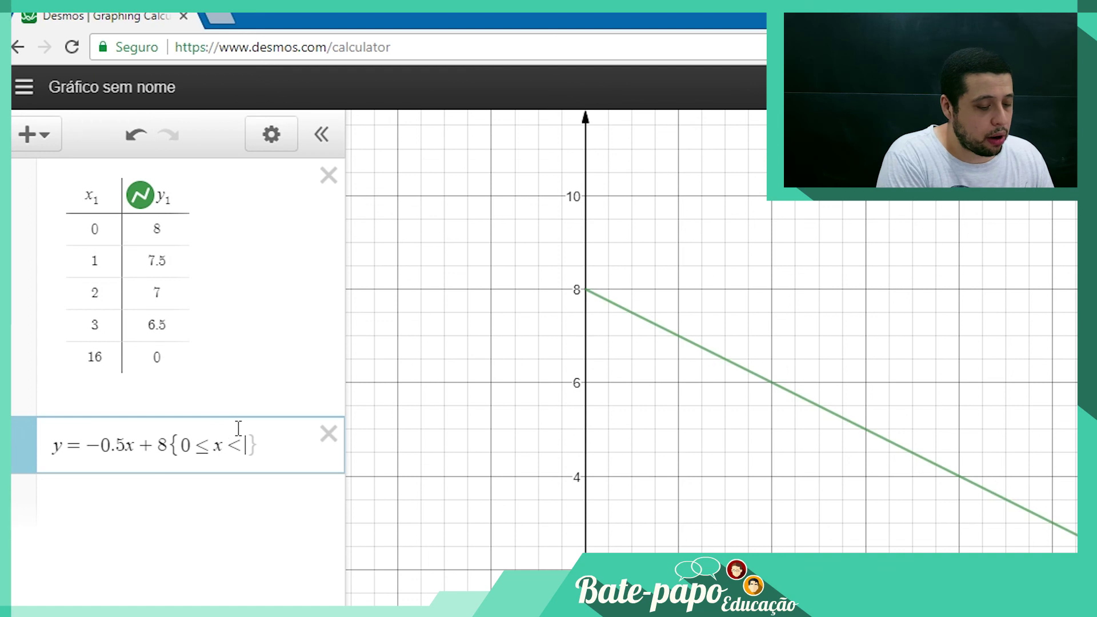
pyautogui.write('16')
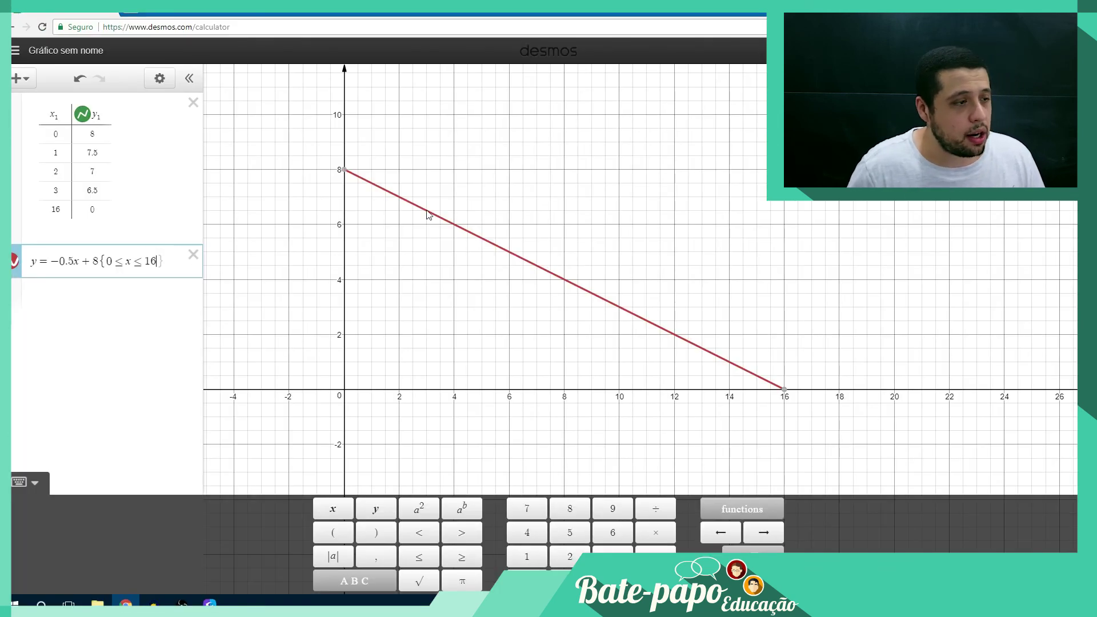
pyautogui.moveTo(501, 215); pyautogui.dragTo(575, 230)
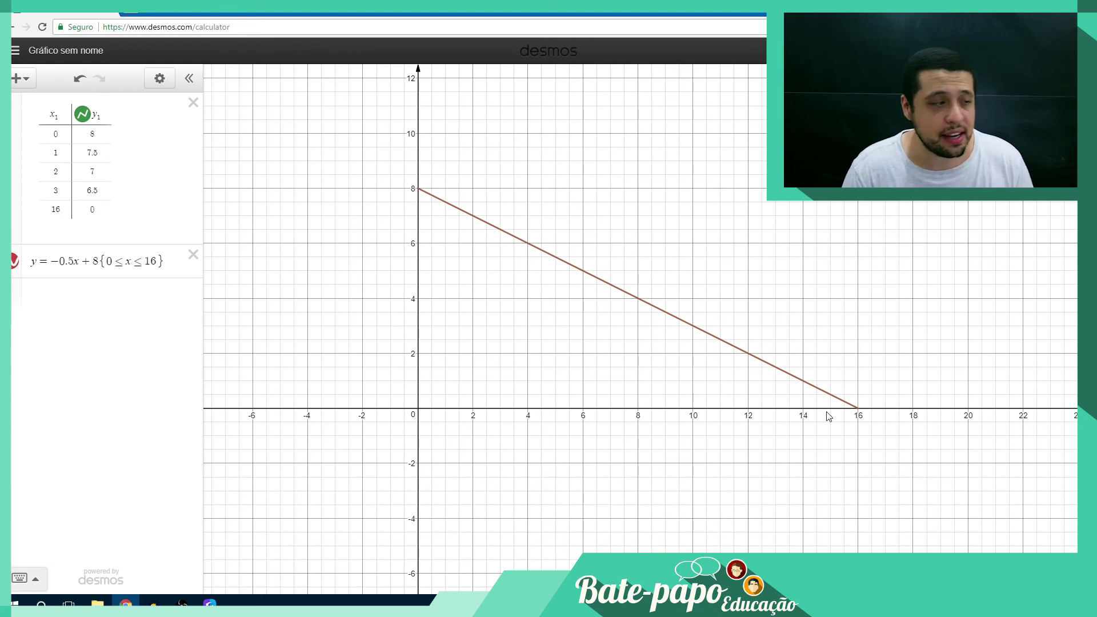
# Try an upper limit of 18 for x in the equation's domain restriction
pyautogui.click(153, 260)
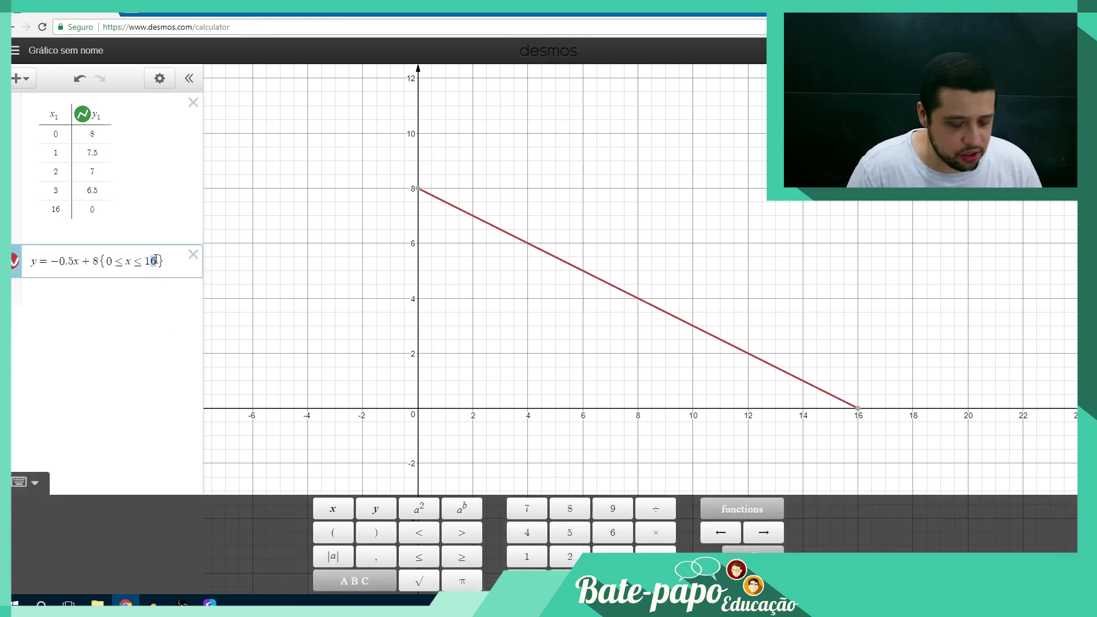
pyautogui.press('Delete')
pyautogui.write('8')
pyautogui.press('Return')
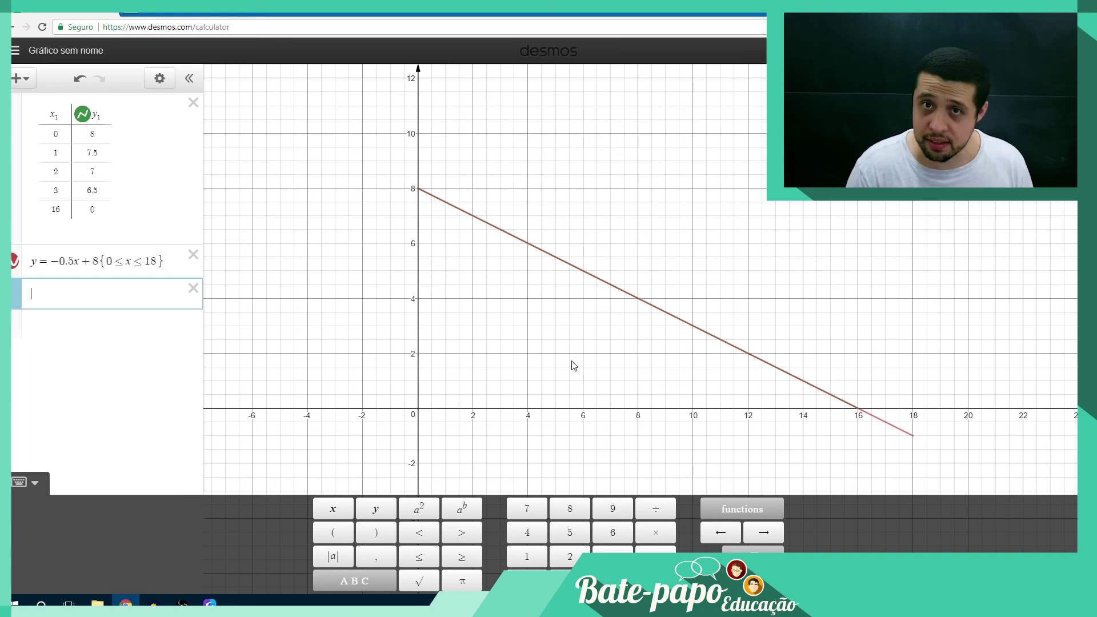
# Set the upper limit of x in the domain restriction back to 16
pyautogui.click(153, 262)
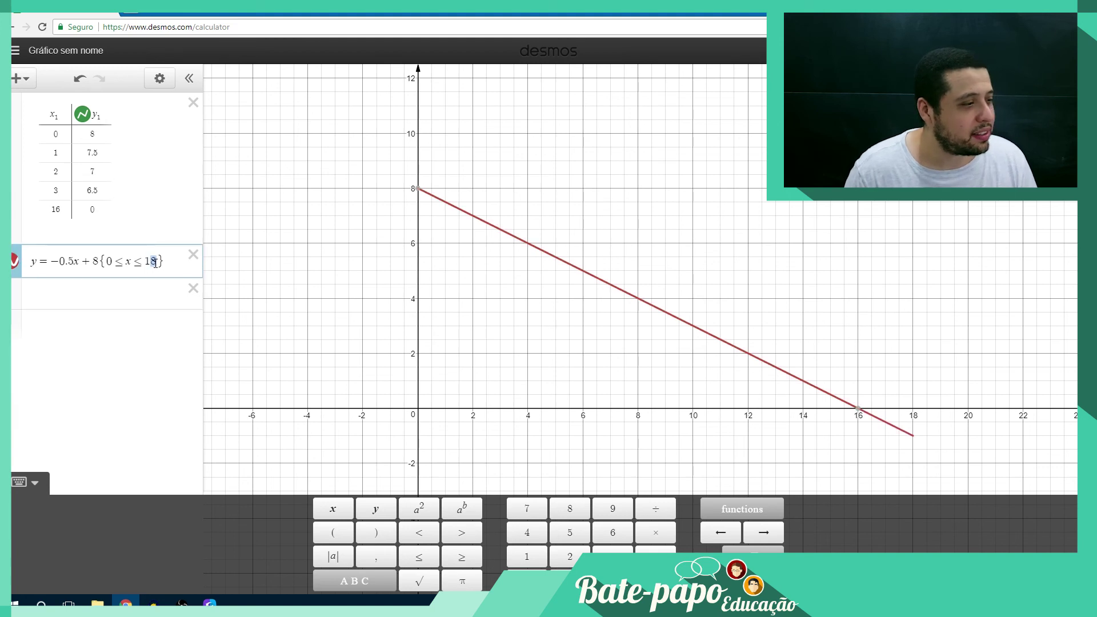
pyautogui.press('Delete')
pyautogui.write('6')
pyautogui.click(171, 343)
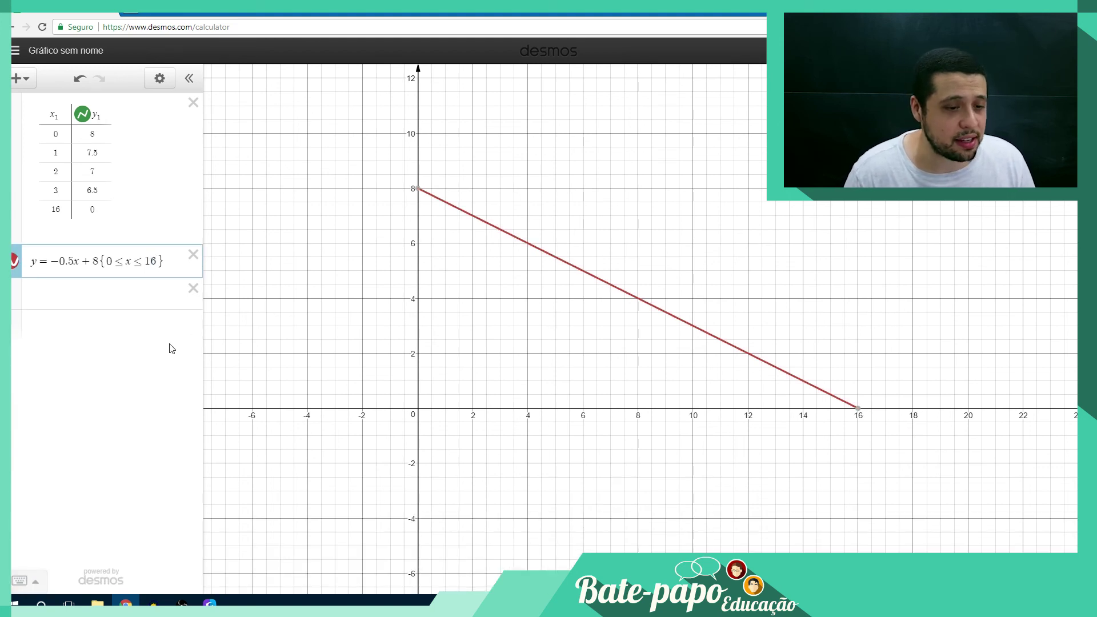
# Trace the restricted line's coordinates from near its y-intercept to around x = 12
pyautogui.click(436, 197)
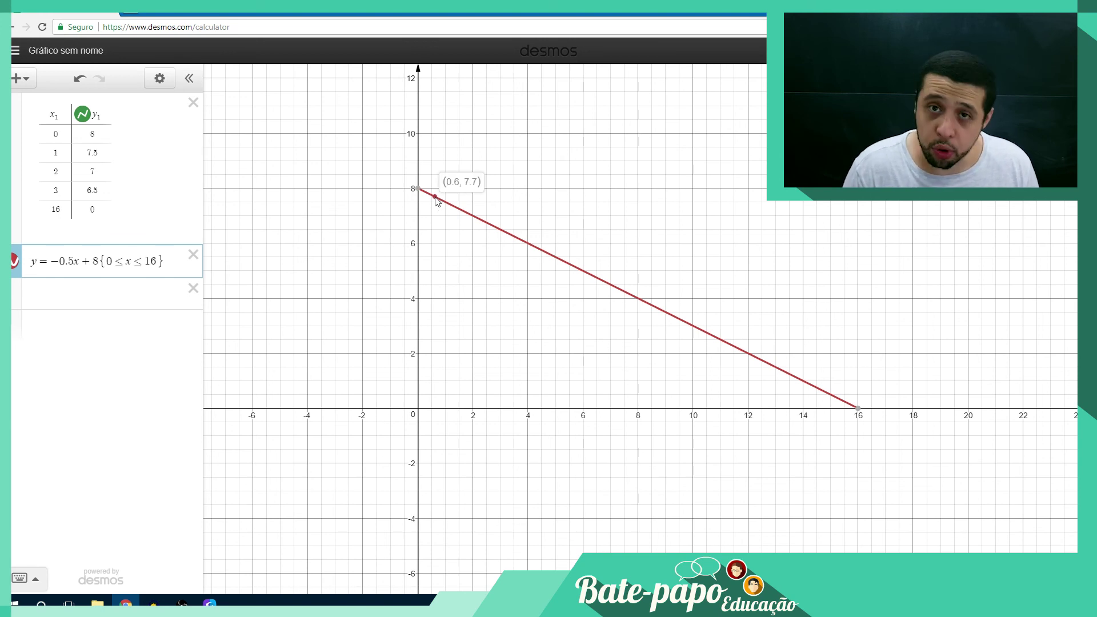
pyautogui.moveTo(435, 197); pyautogui.dragTo(434, 198)
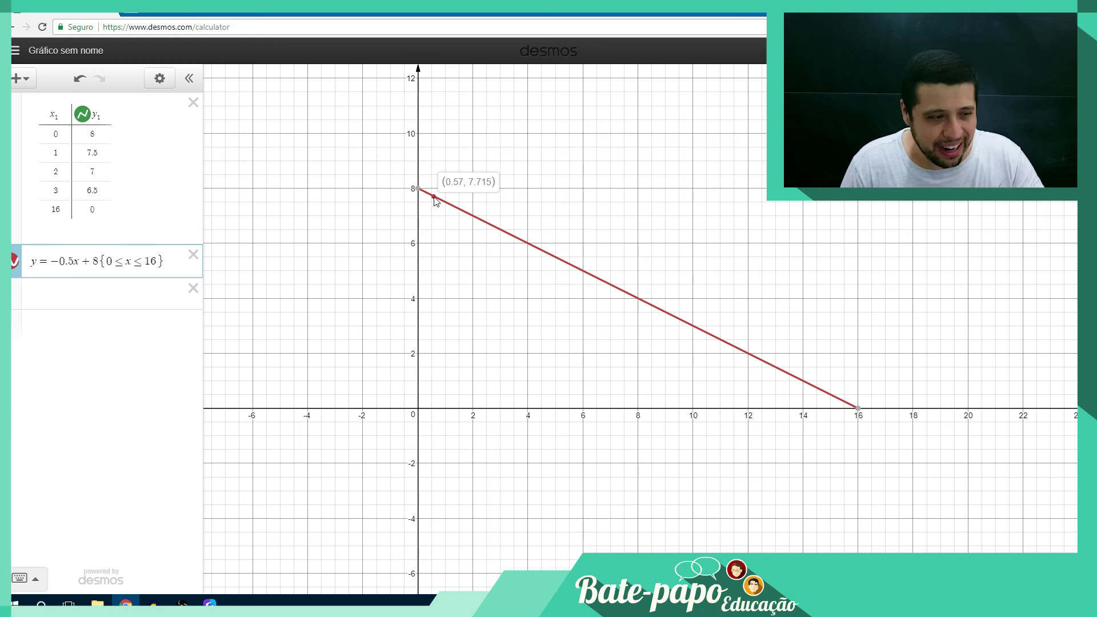
pyautogui.moveTo(434, 197)
pyautogui.mouseDown()
pyautogui.moveTo(553, 274)
pyautogui.moveTo(628, 297)
pyautogui.moveTo(695, 355)
pyautogui.moveTo(736, 372)
pyautogui.moveTo(752, 354)
pyautogui.mouseUp()
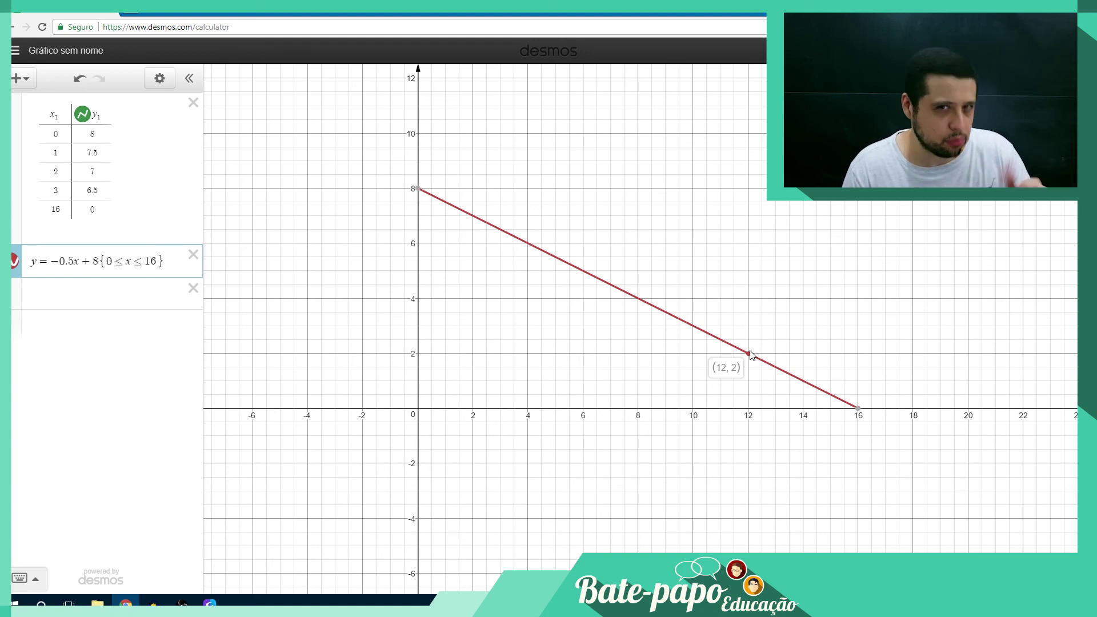
pyautogui.click(750, 354)
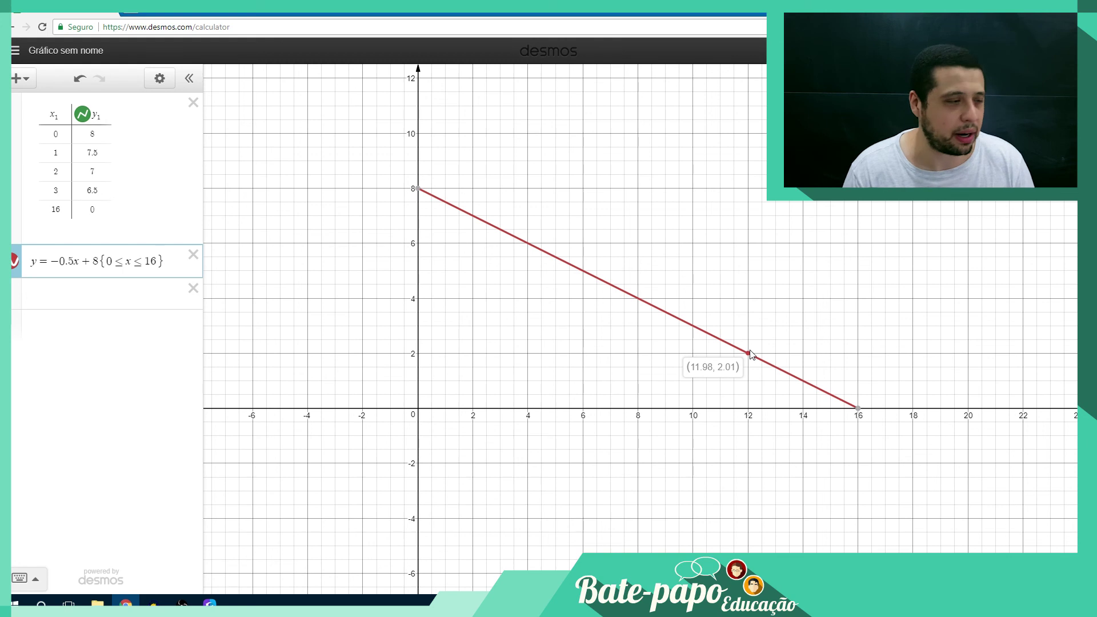
# Try Projection Mode for the graph display, switching it on and back off
pyautogui.moveTo(750, 354); pyautogui.dragTo(751, 357)
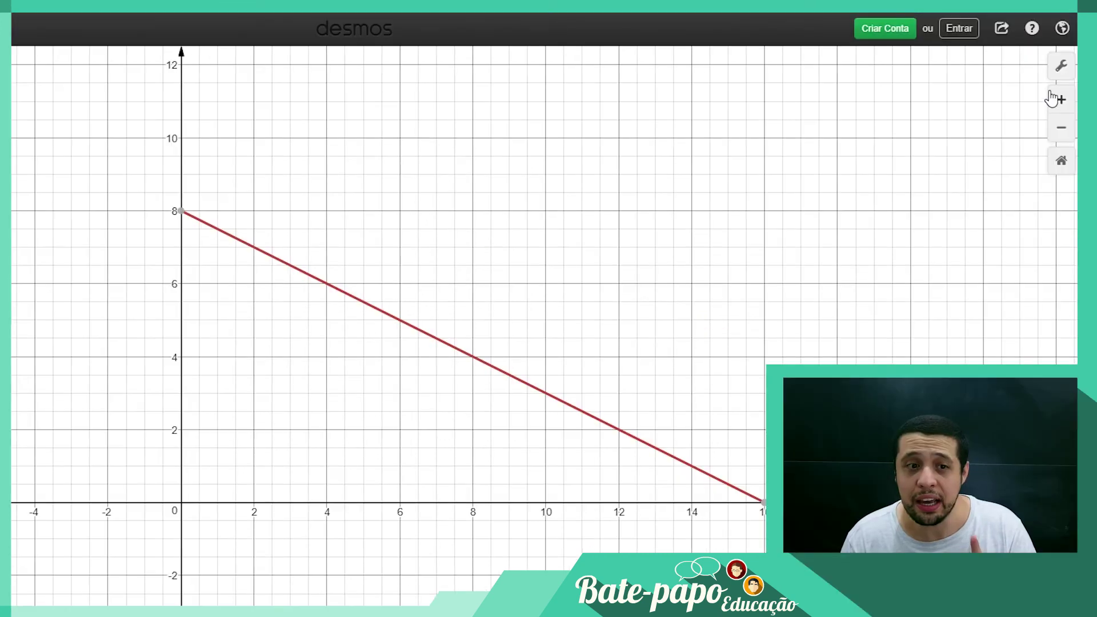
pyautogui.click(1061, 67)
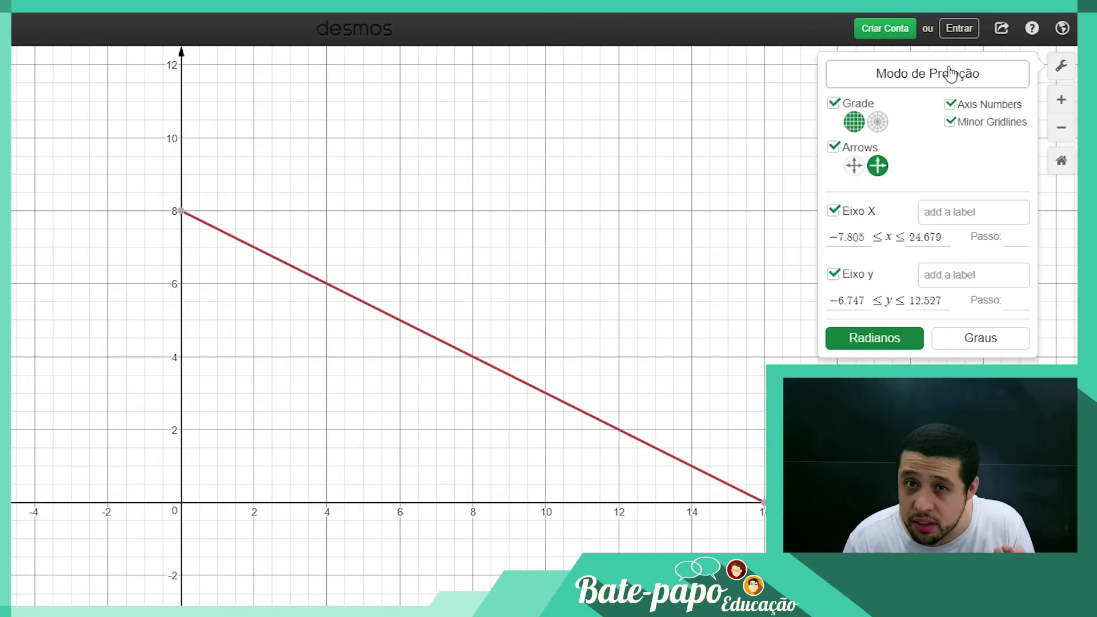
pyautogui.click(928, 87)
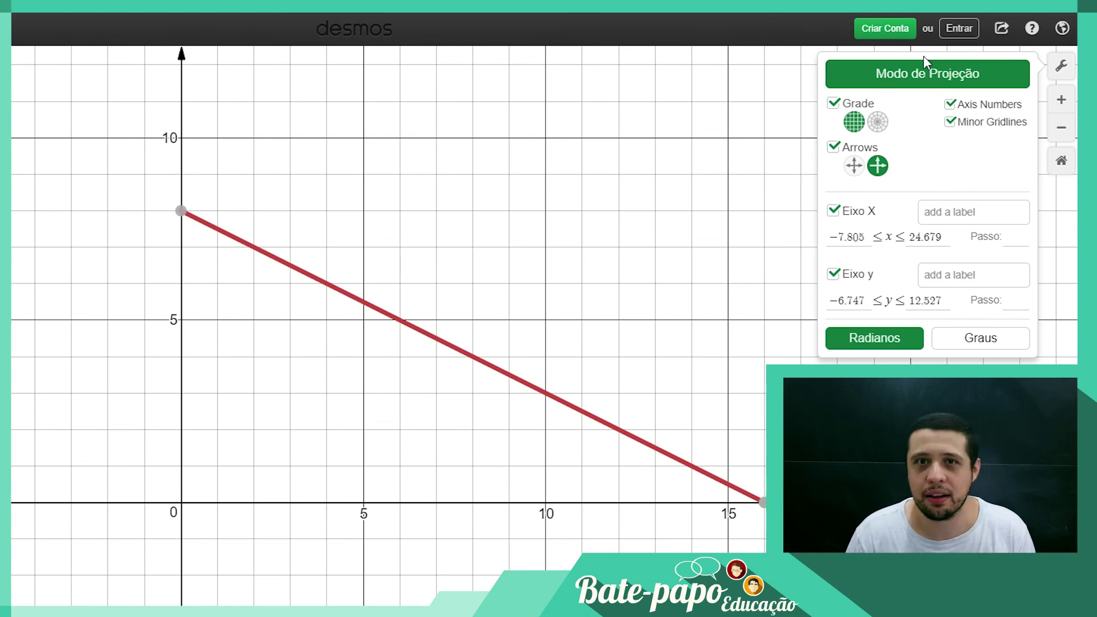
pyautogui.click(918, 73)
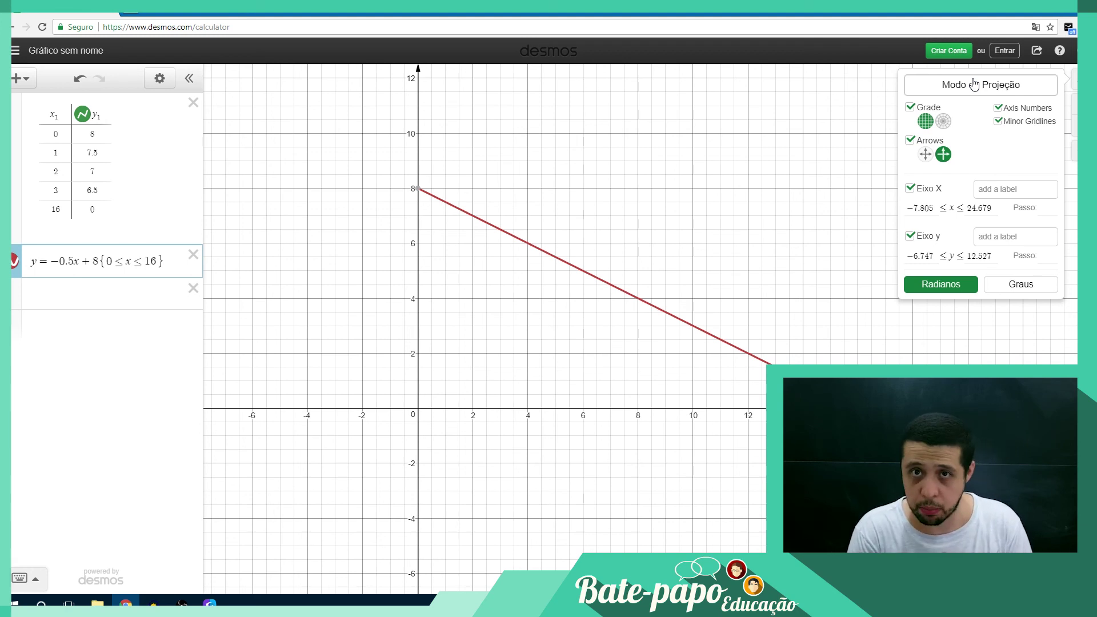
# Add the equation y = 0.5x as a new expression and show the coordinates of its intersection with the decreasing line
pyautogui.click(98, 292)
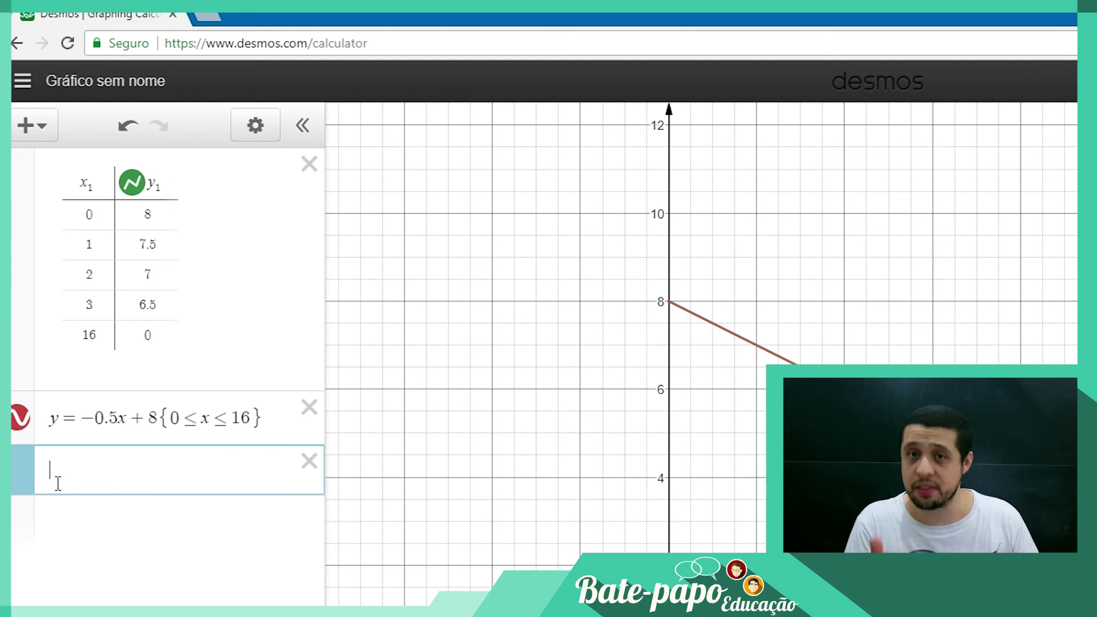
pyautogui.write('y')
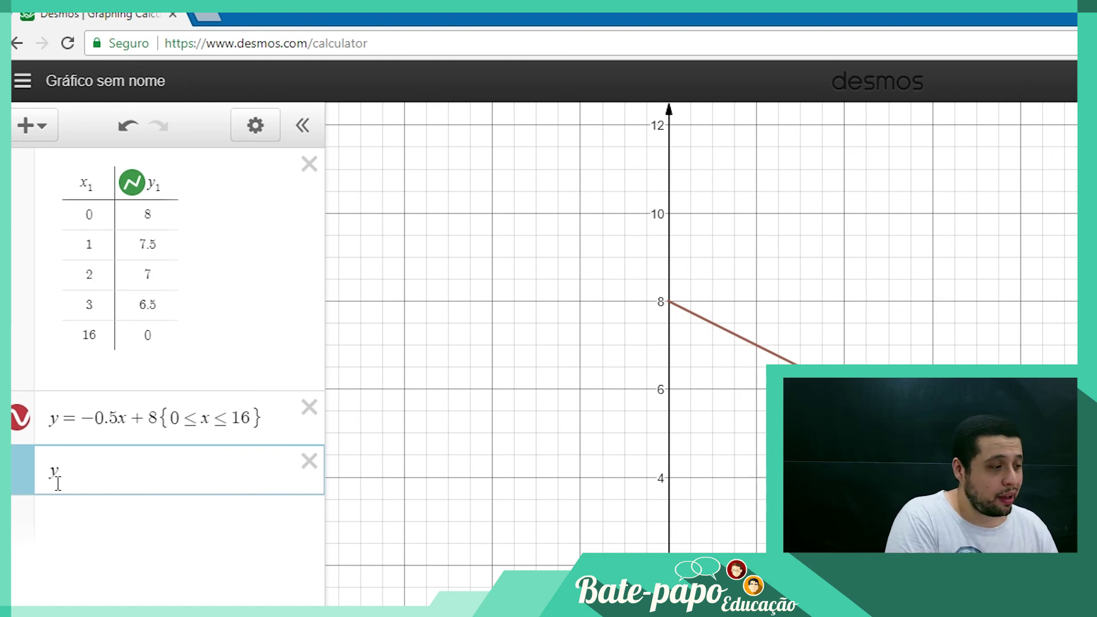
pyautogui.write(' = 0.5')
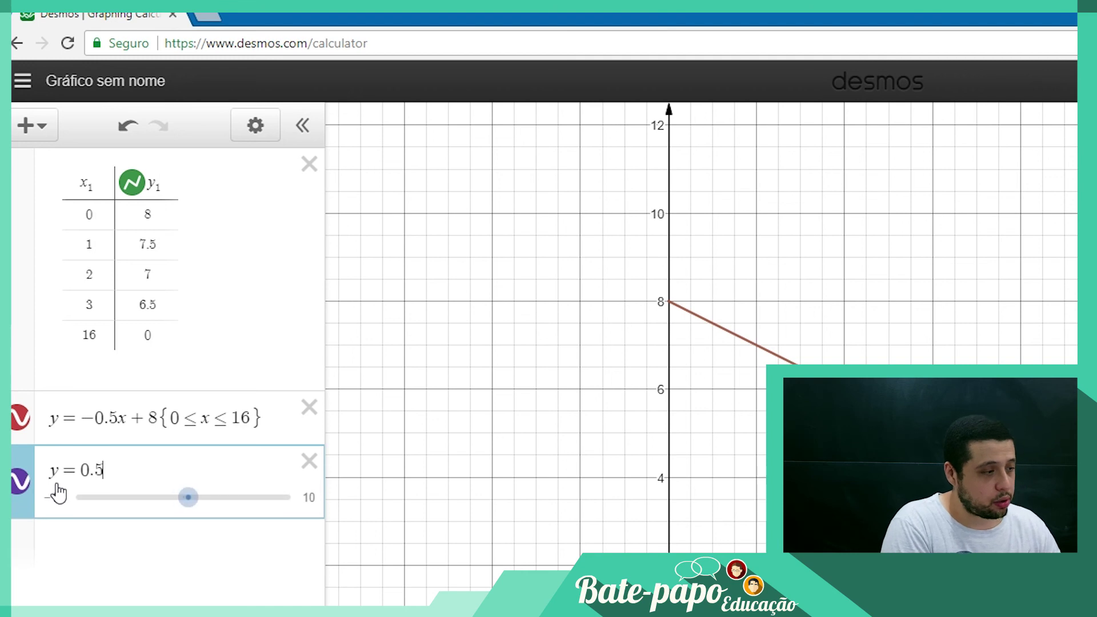
pyautogui.write('x')
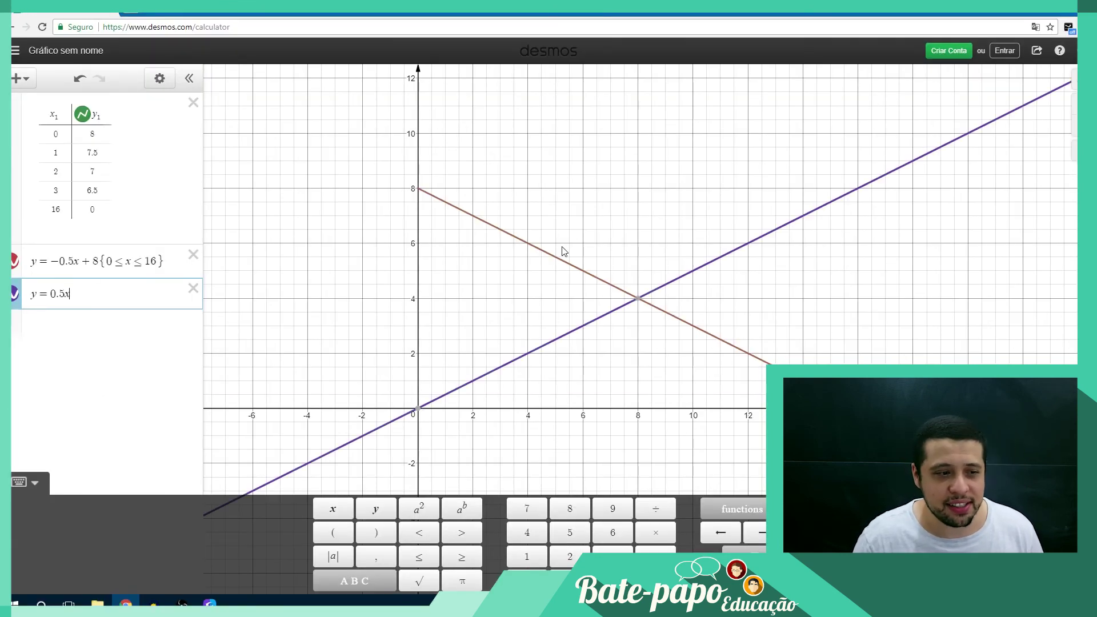
pyautogui.moveTo(640, 302)
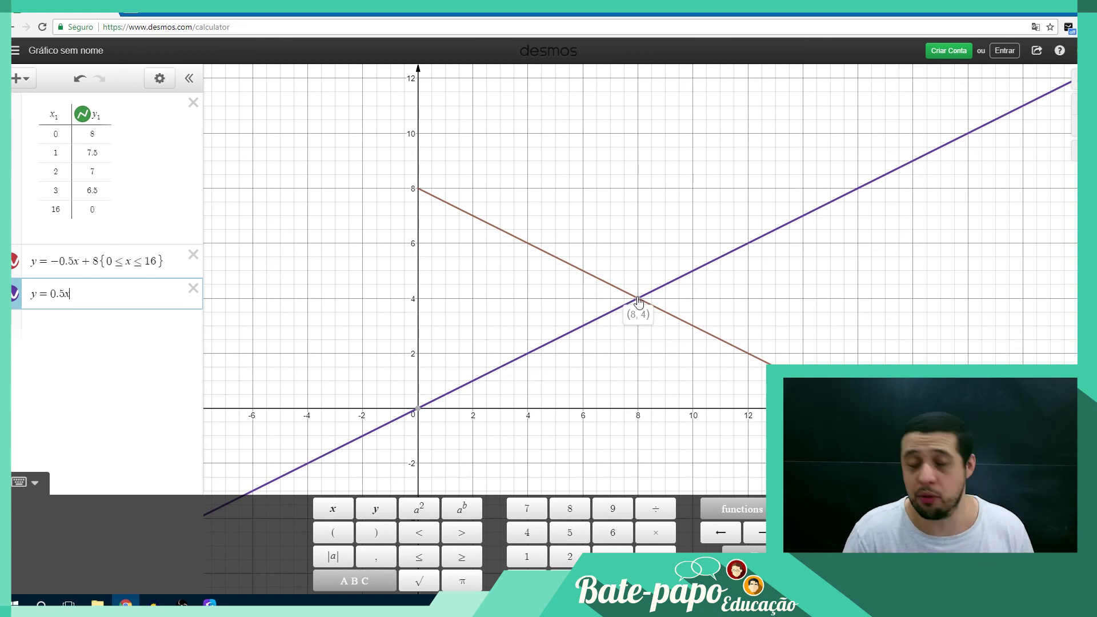
pyautogui.click(637, 299)
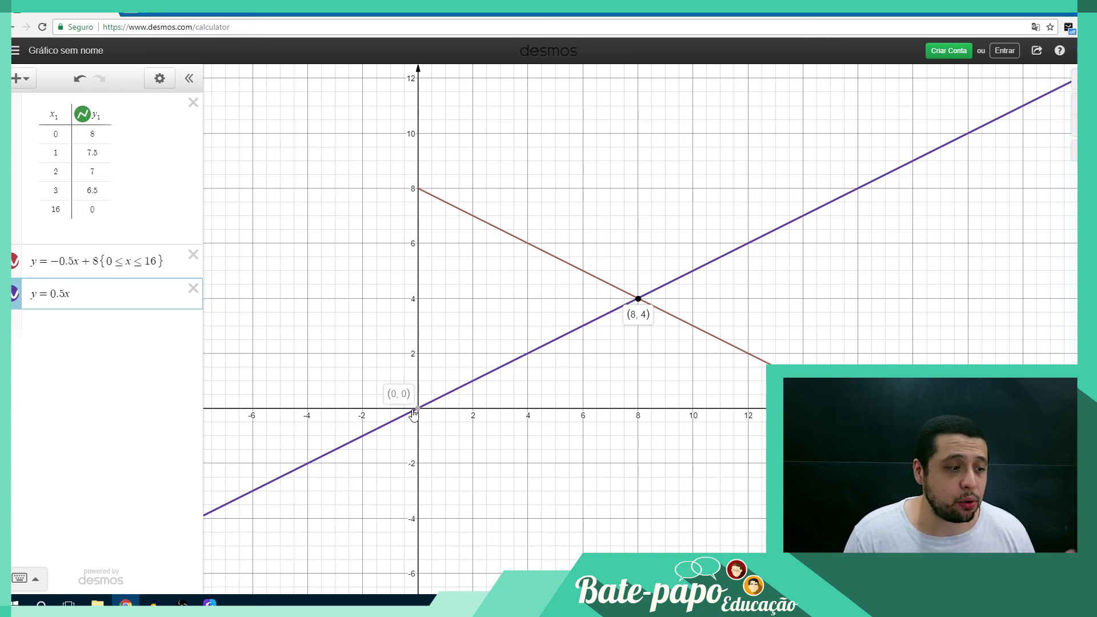
# Restrict the domain of y = 0.5x by appending {x ≥ 0}
pyautogui.click(119, 296)
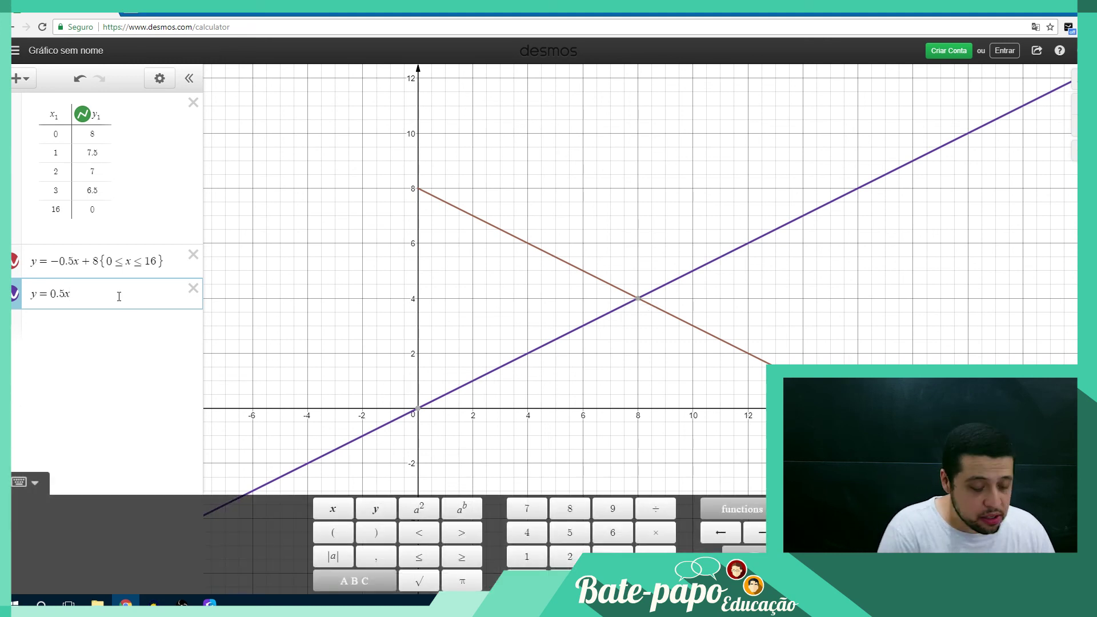
pyautogui.write('{')
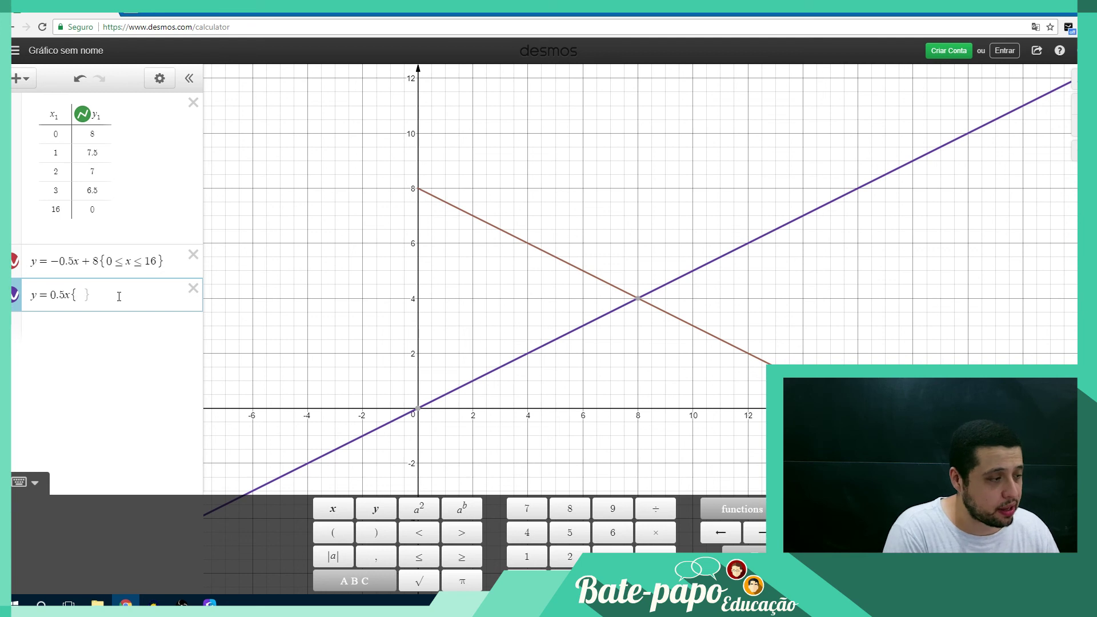
pyautogui.write('x > 0')
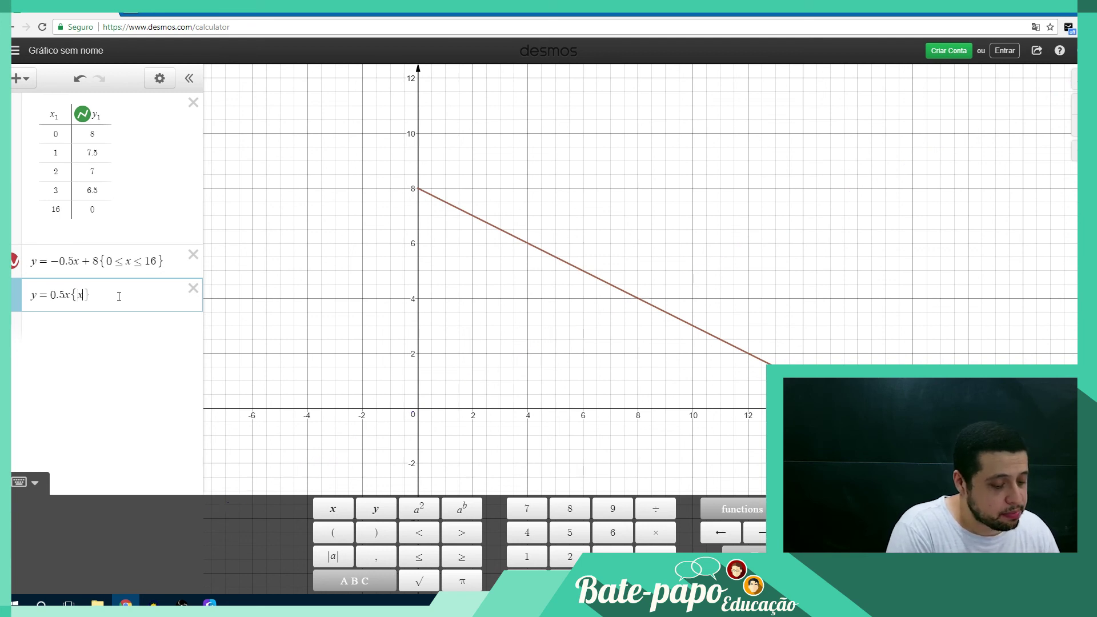
pyautogui.press('BackSpace')
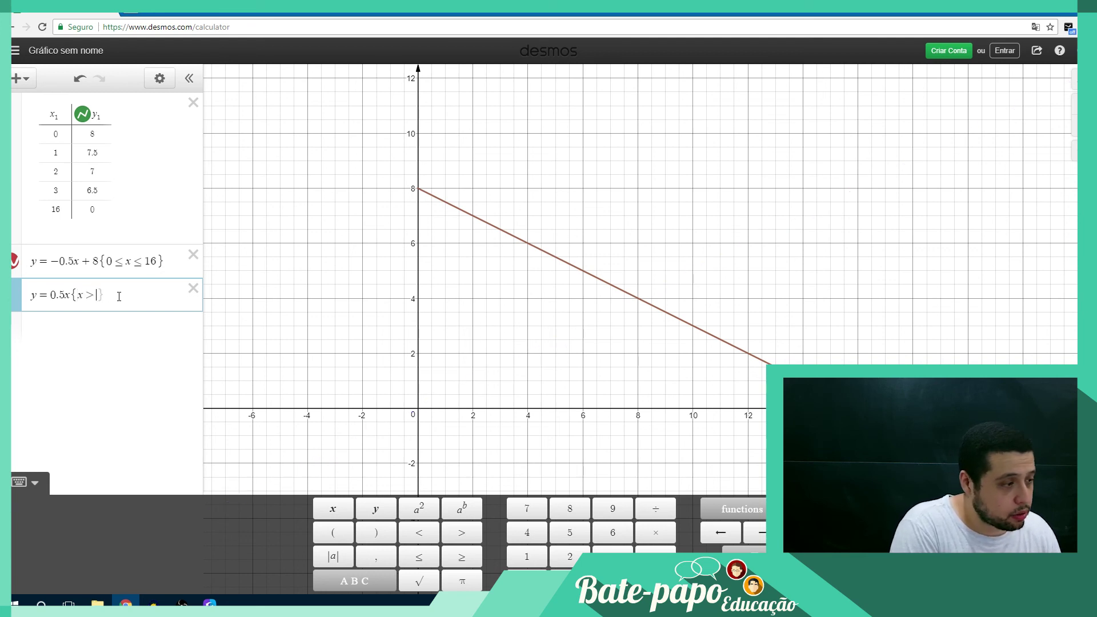
pyautogui.write('= 0')
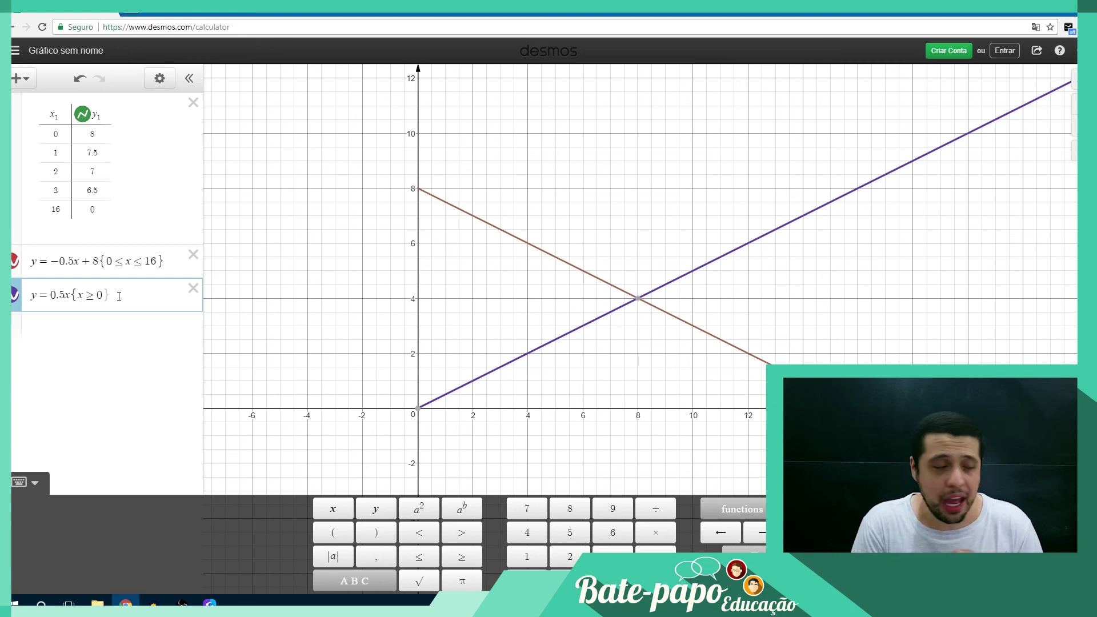
pyautogui.click(71, 354)
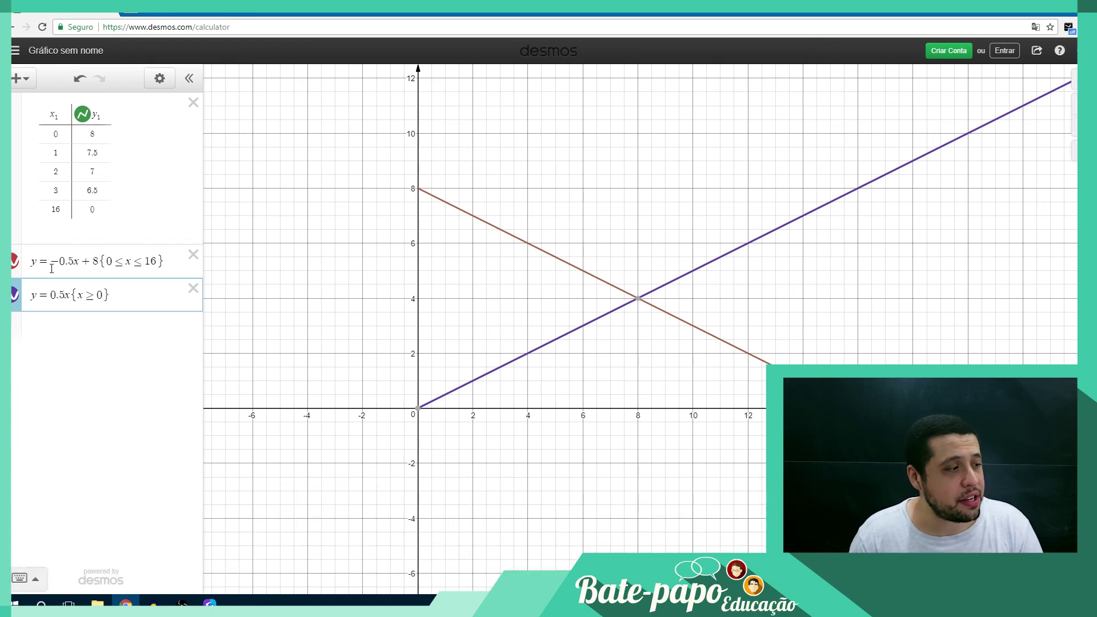